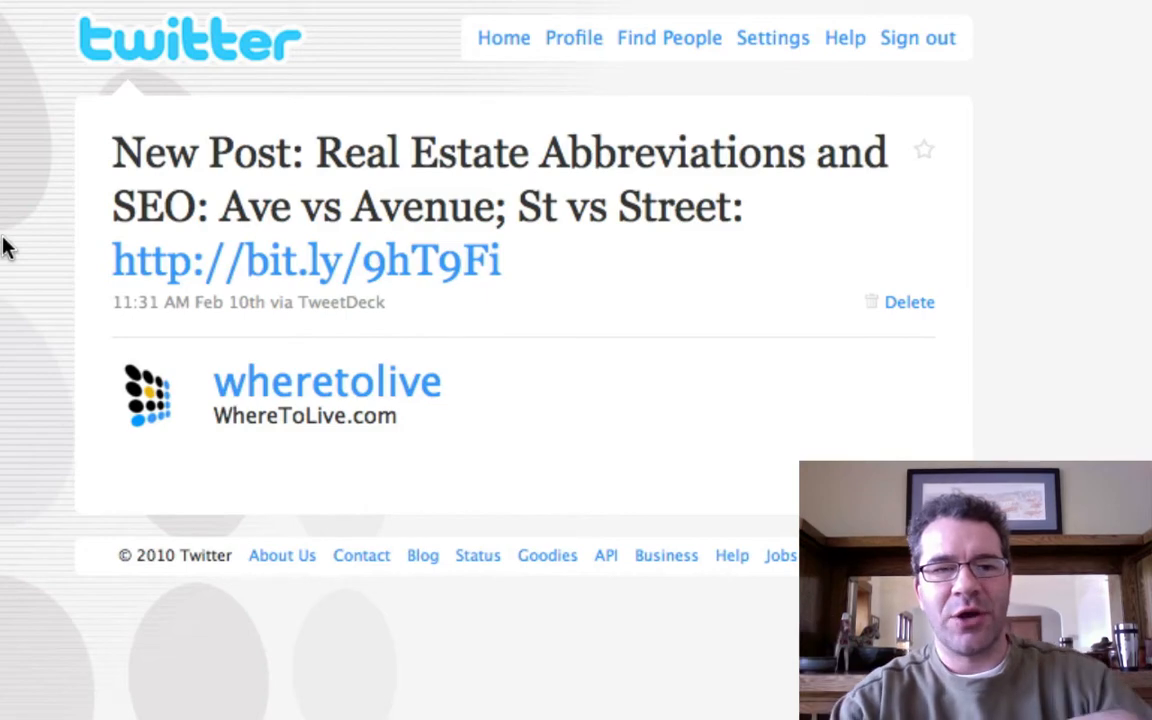
View the blog post linked in the wheretolive tweet and close it again
left_click(200, 266)
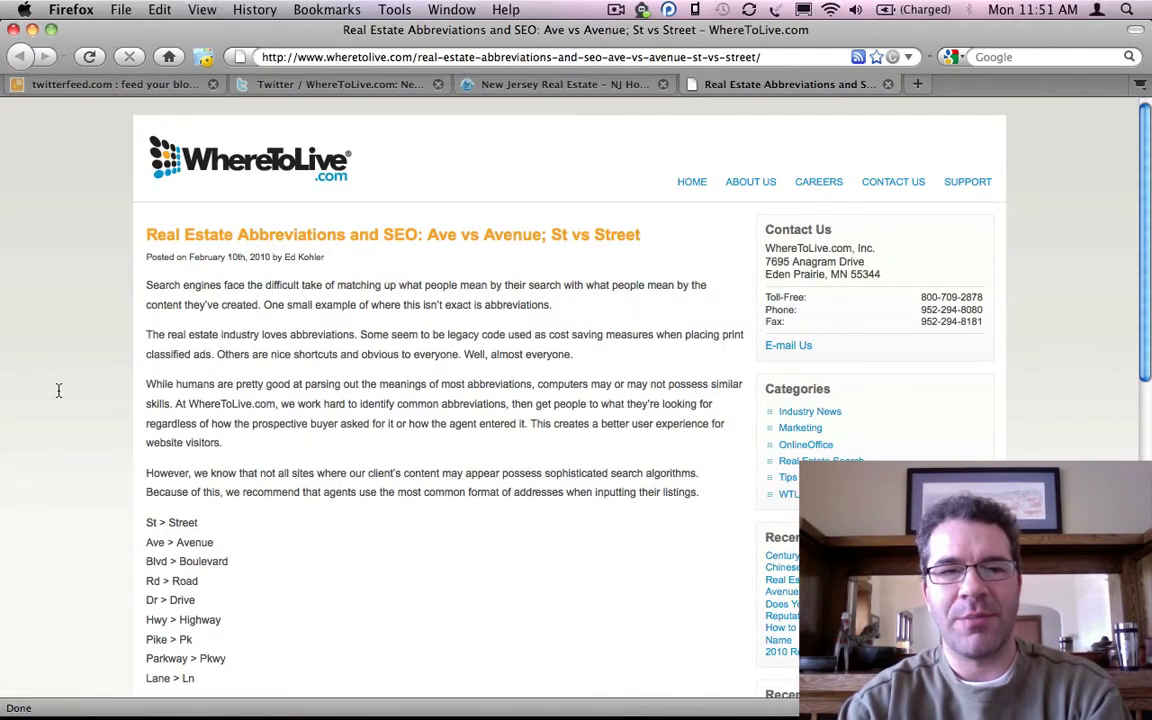
key("super+w")
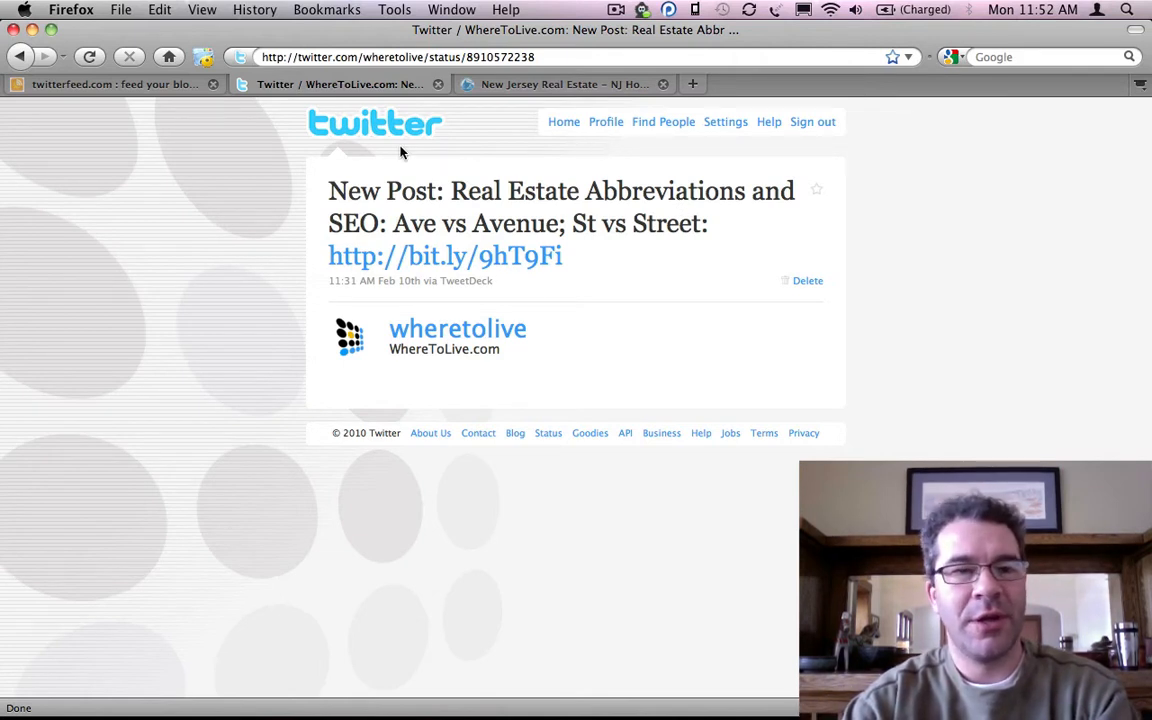
On the twitterfeed new feed form, enter Prudential New Jersey Properties as the feed name
left_click(145, 86)
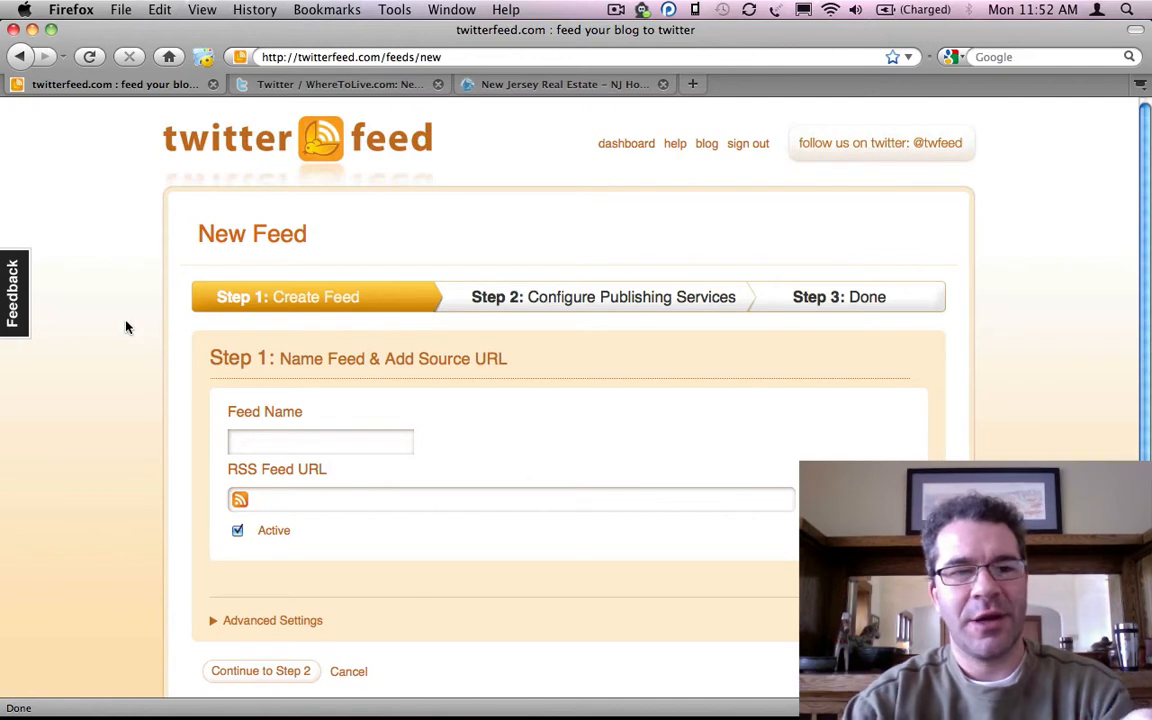
scroll(126, 327, "down", 2)
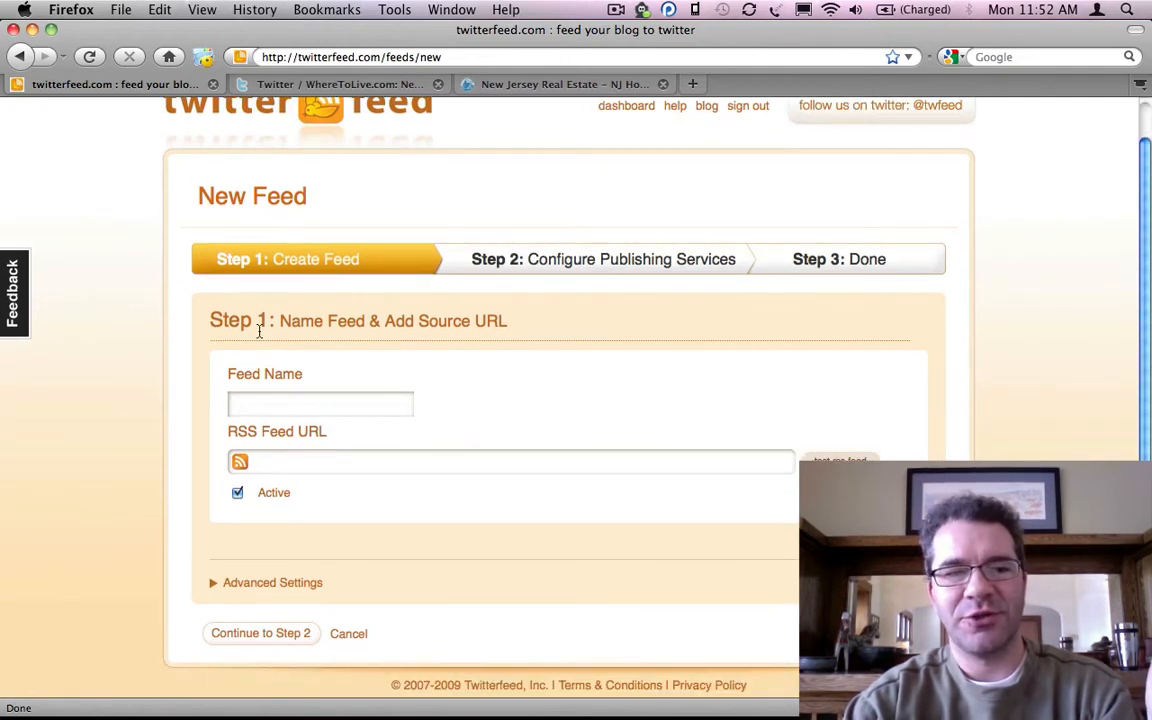
left_click(249, 401)
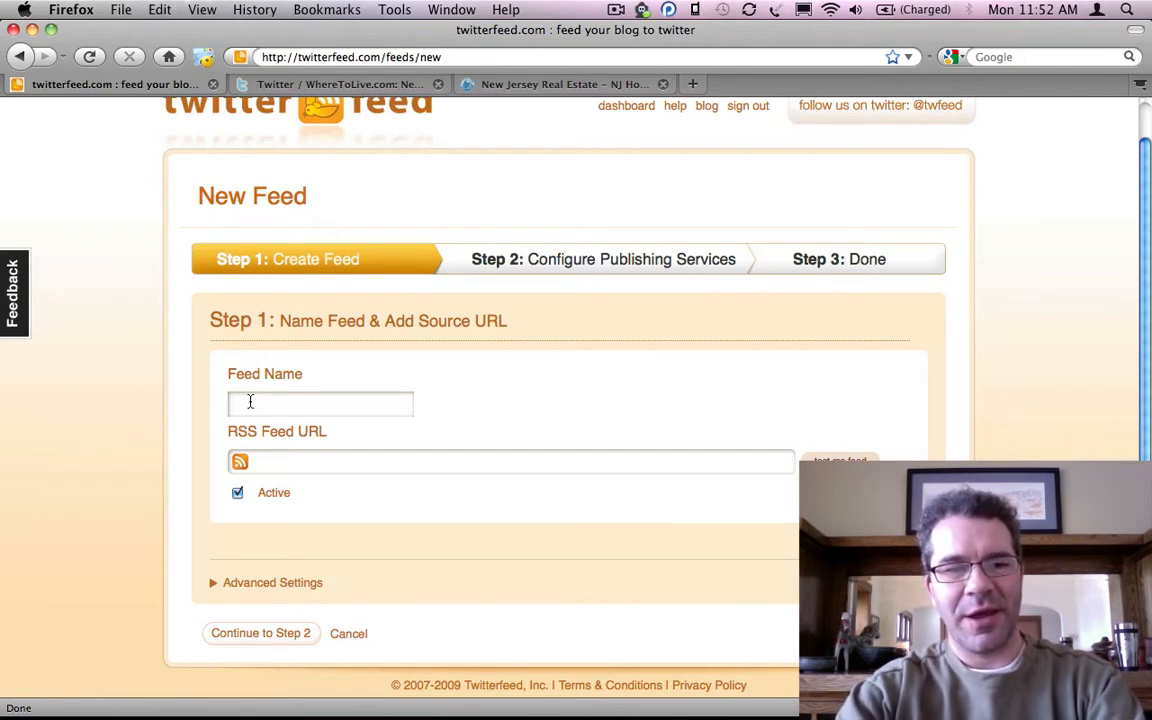
type("Pr")
left_click(355, 424)
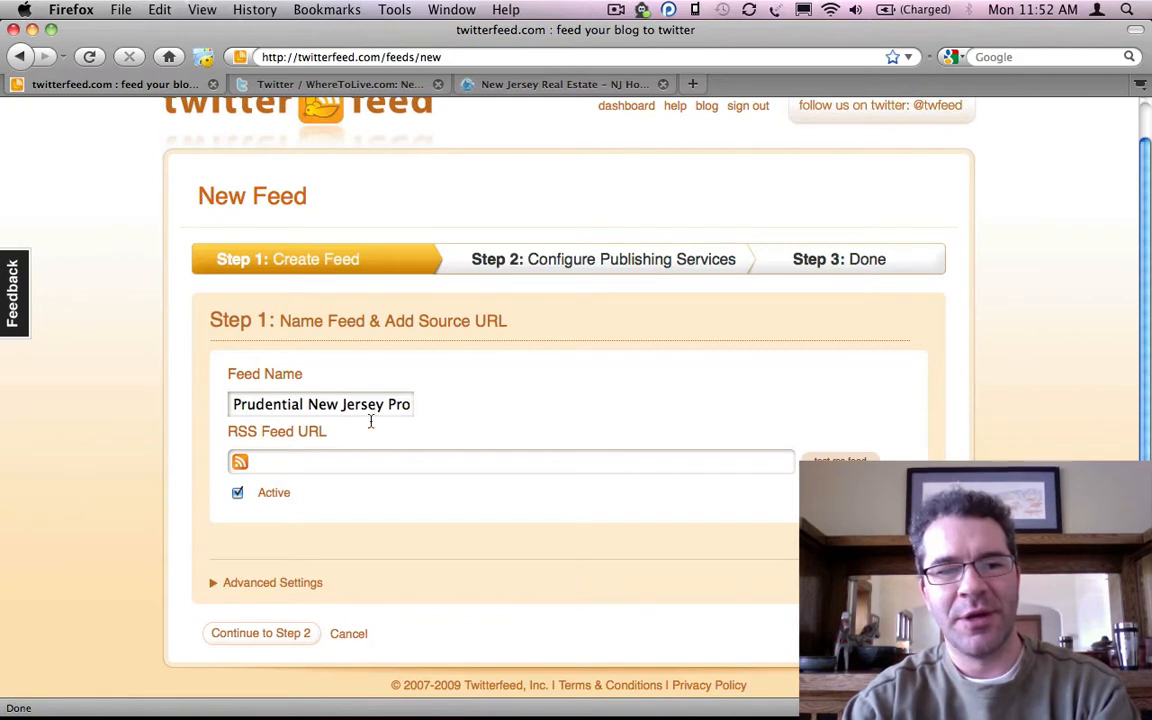
Open the RSS feed of the Prudential New Jersey Properties blog and copy its address
left_click(350, 461)
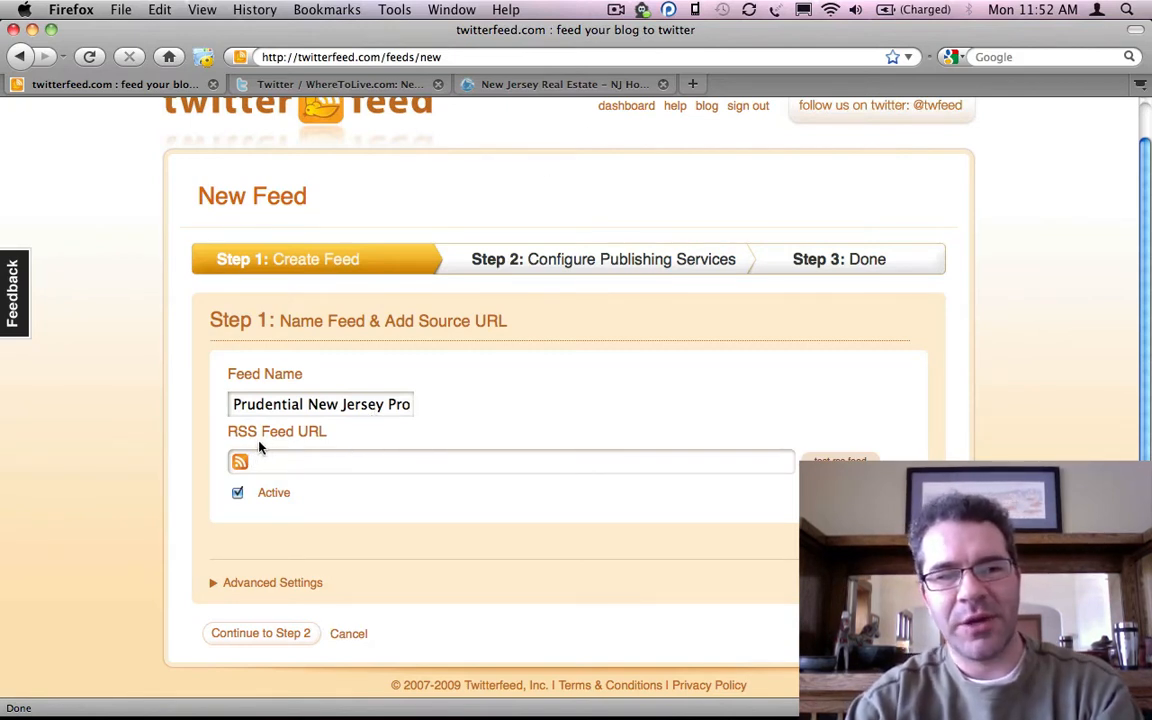
left_click(532, 86)
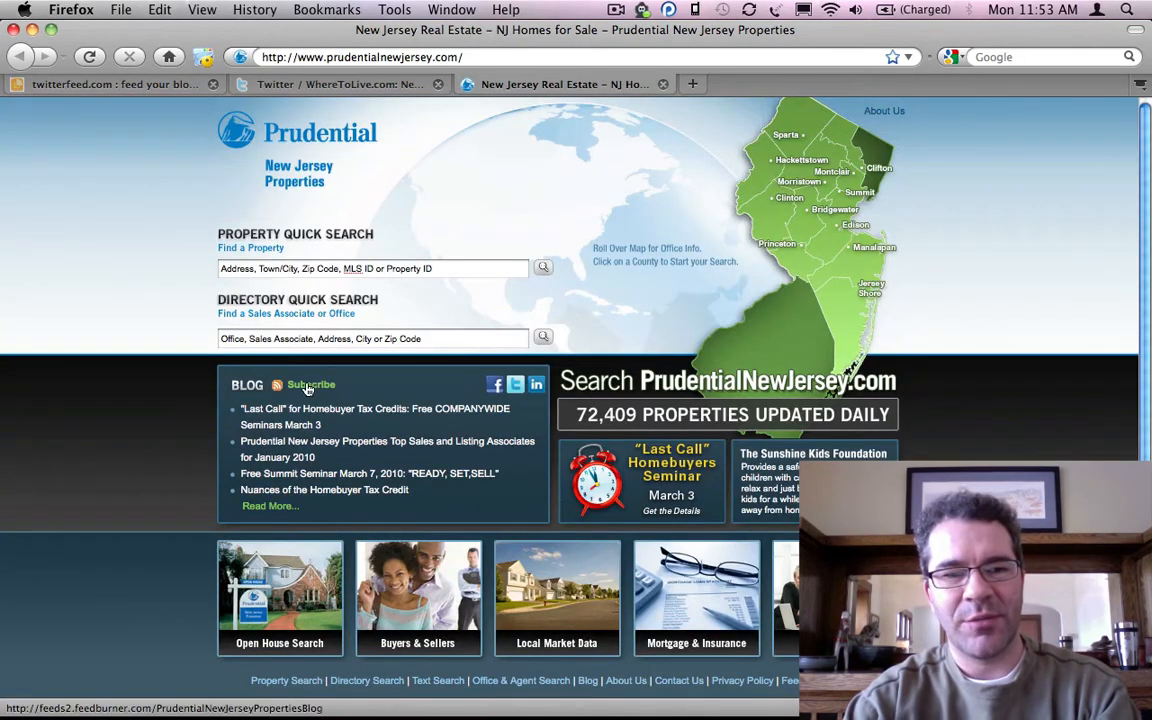
left_click(268, 512)
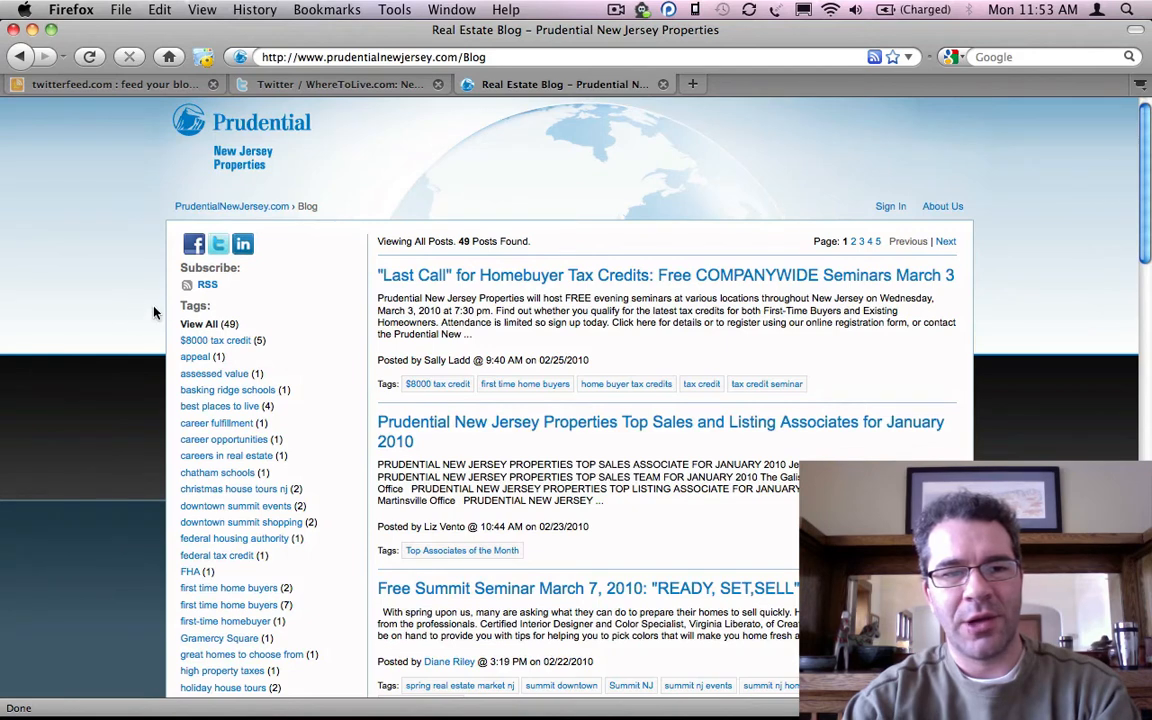
right_click(205, 290)
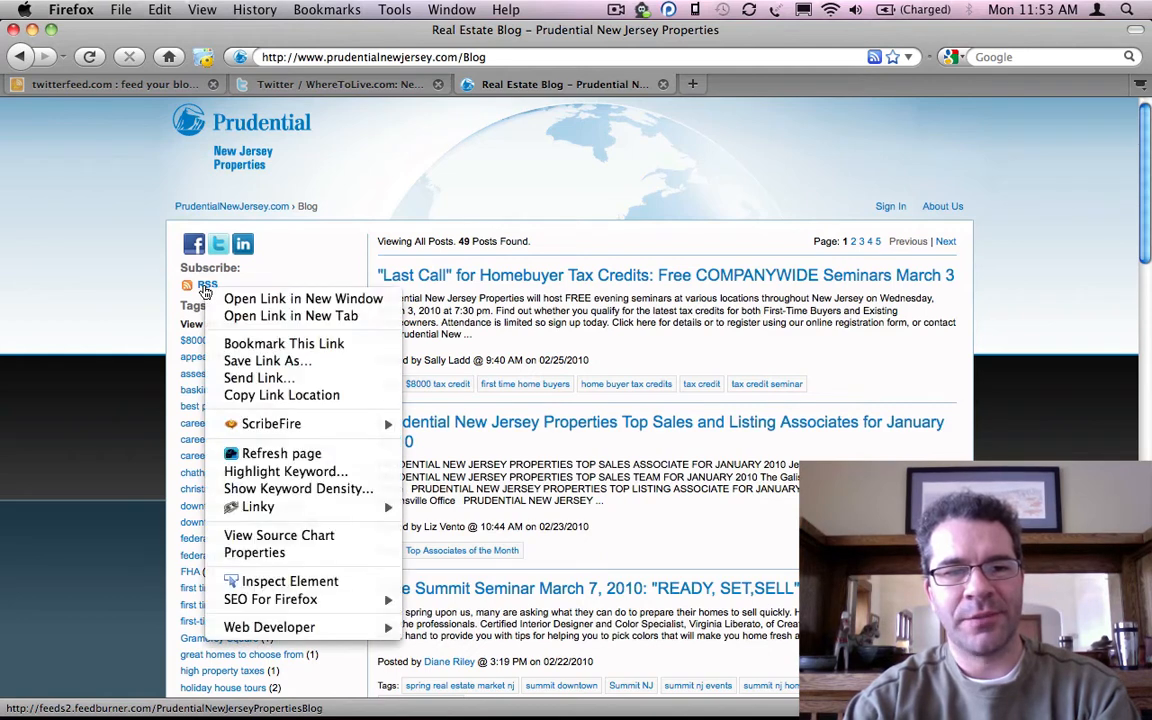
left_click(248, 394)
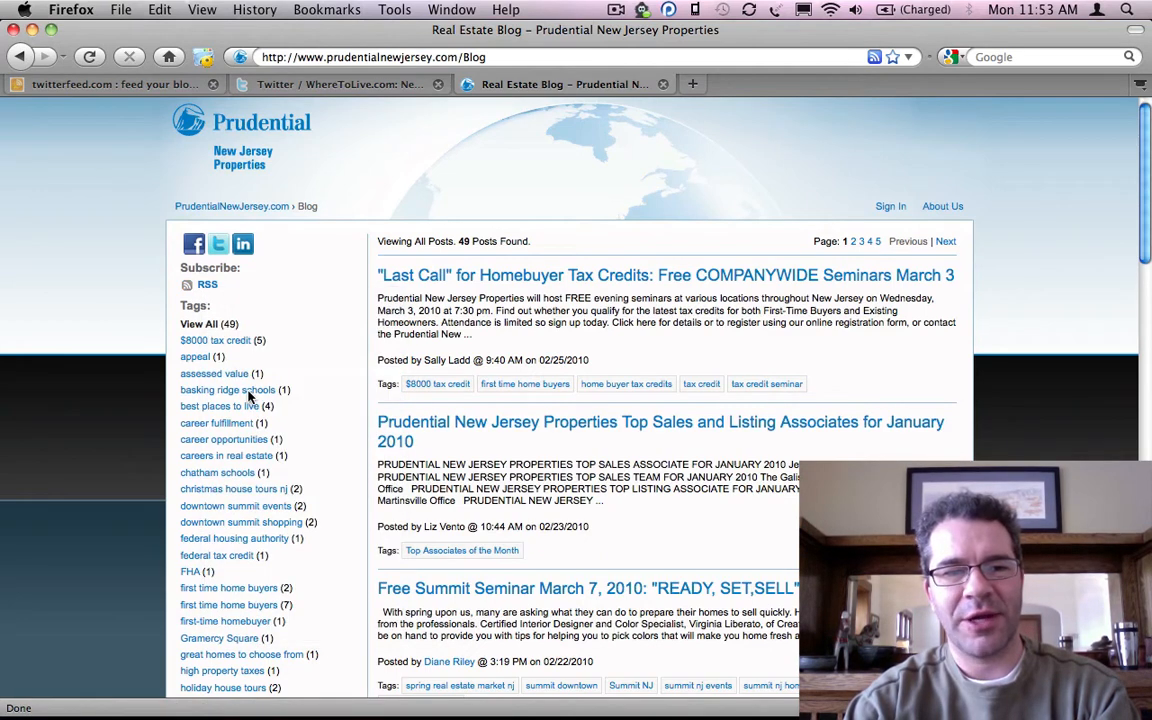
left_click(207, 286)
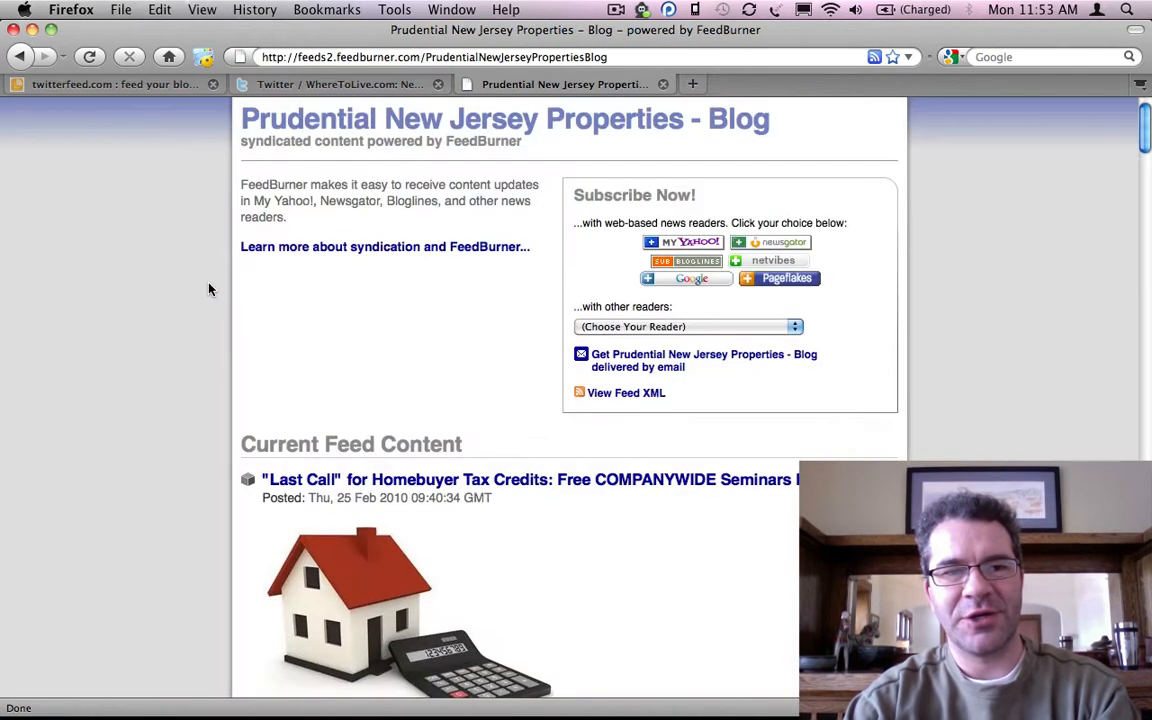
left_click(480, 57)
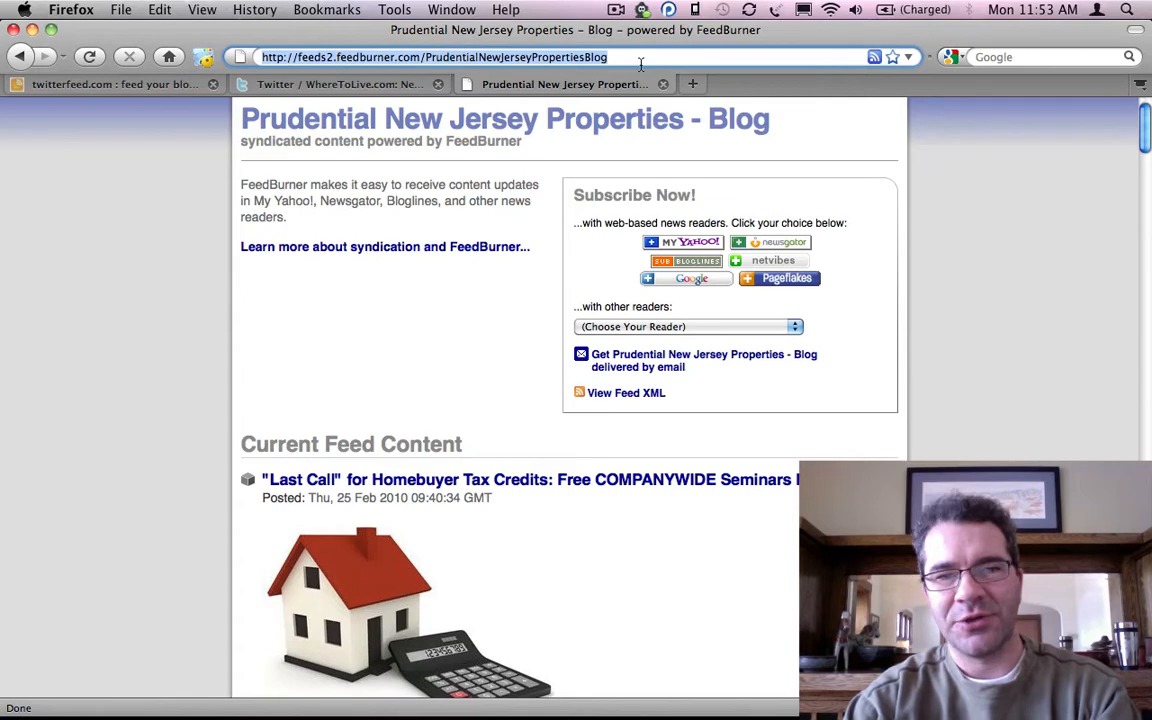
left_click(155, 86)
key("ctrl+v")
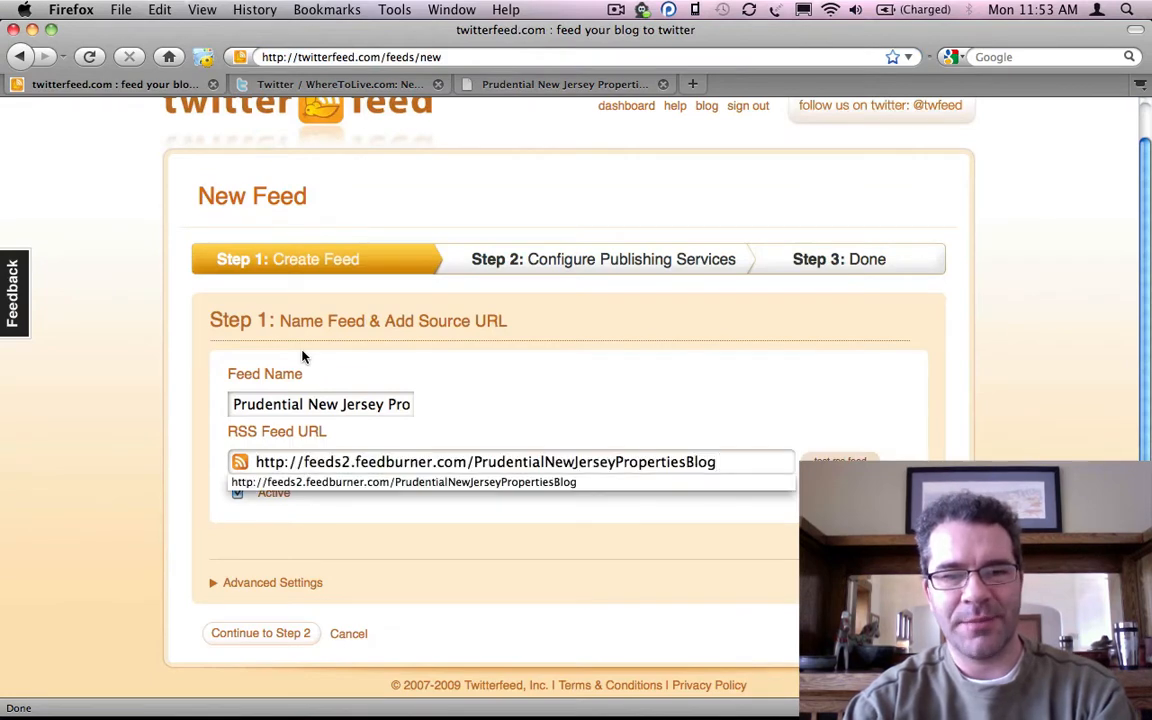
left_click(116, 505)
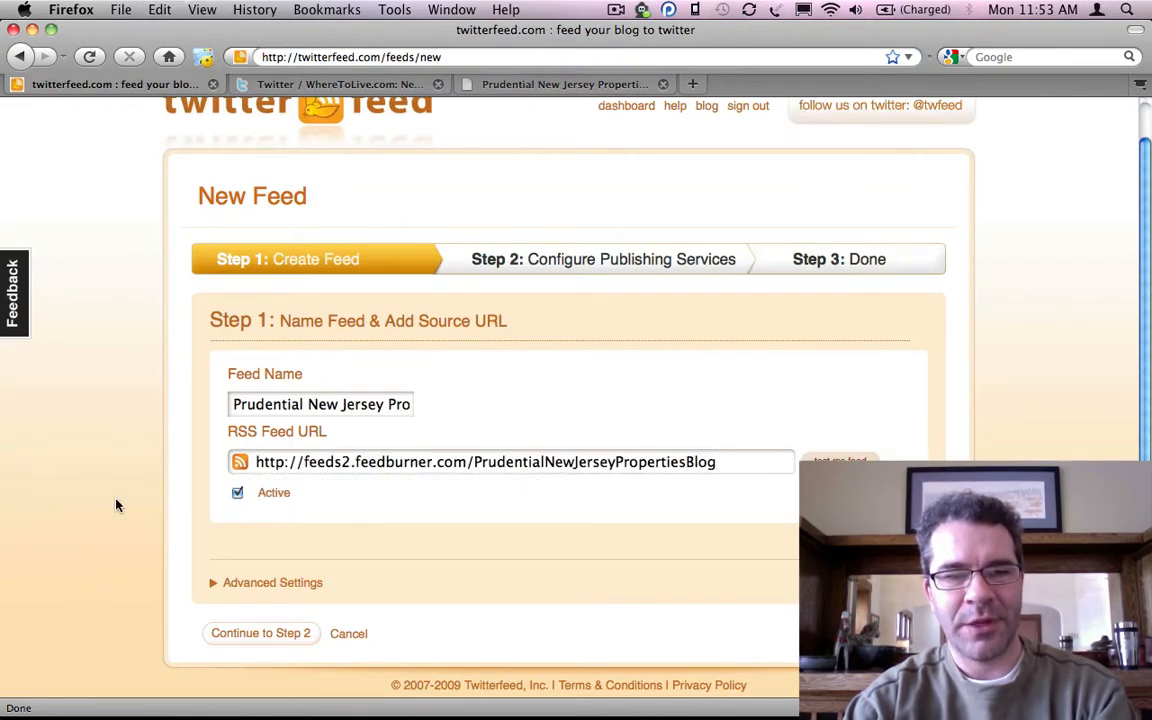
Show the new feed's advanced settings
left_click(303, 588)
scroll(167, 513, "down", 5)
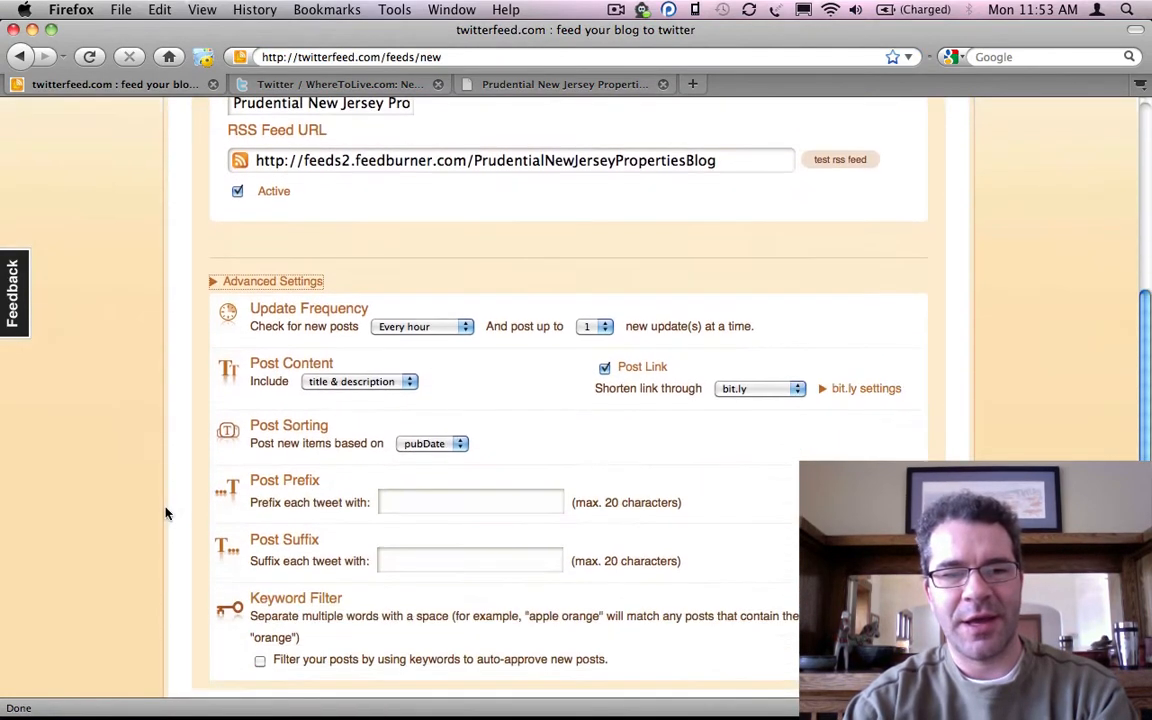
scroll(167, 513, "down", 2)
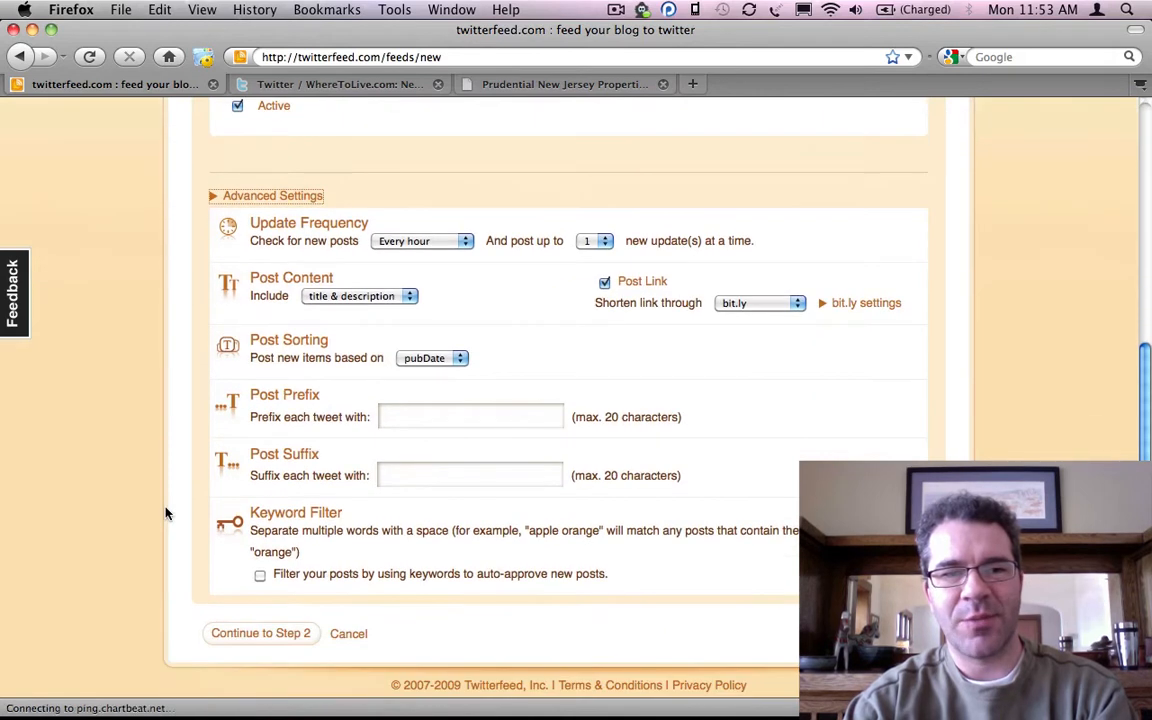
Review the options for how often to check for new posts and how many updates to post at a time
left_click(464, 241)
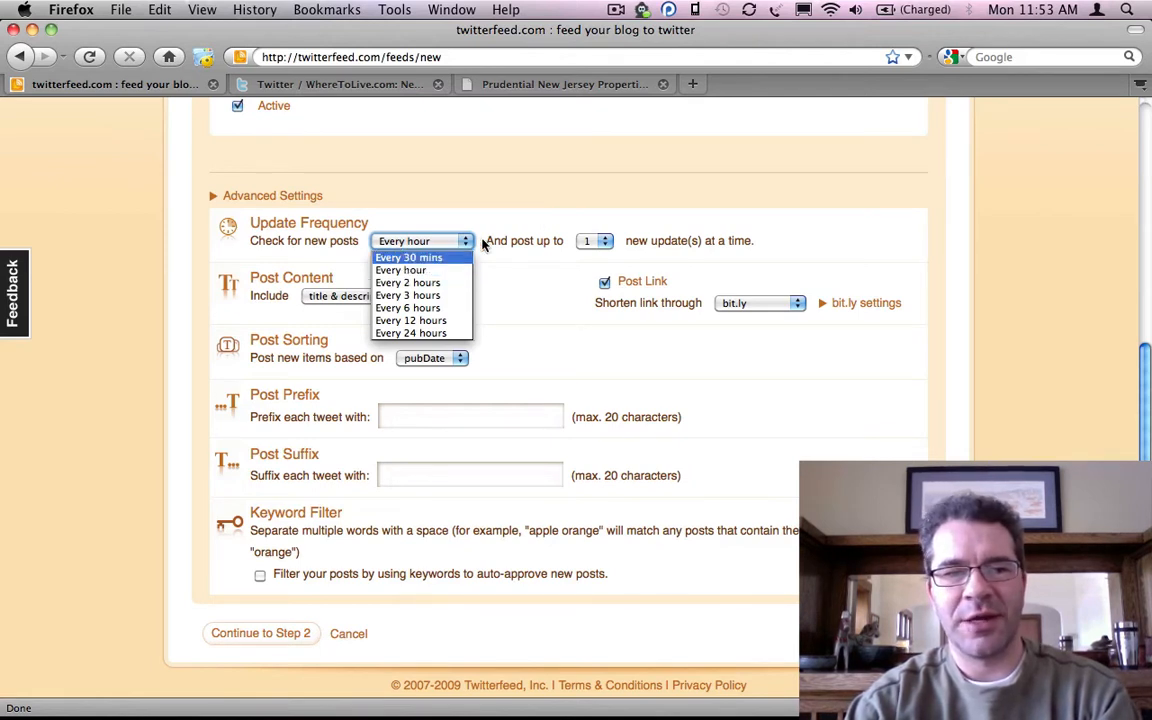
left_click(533, 216)
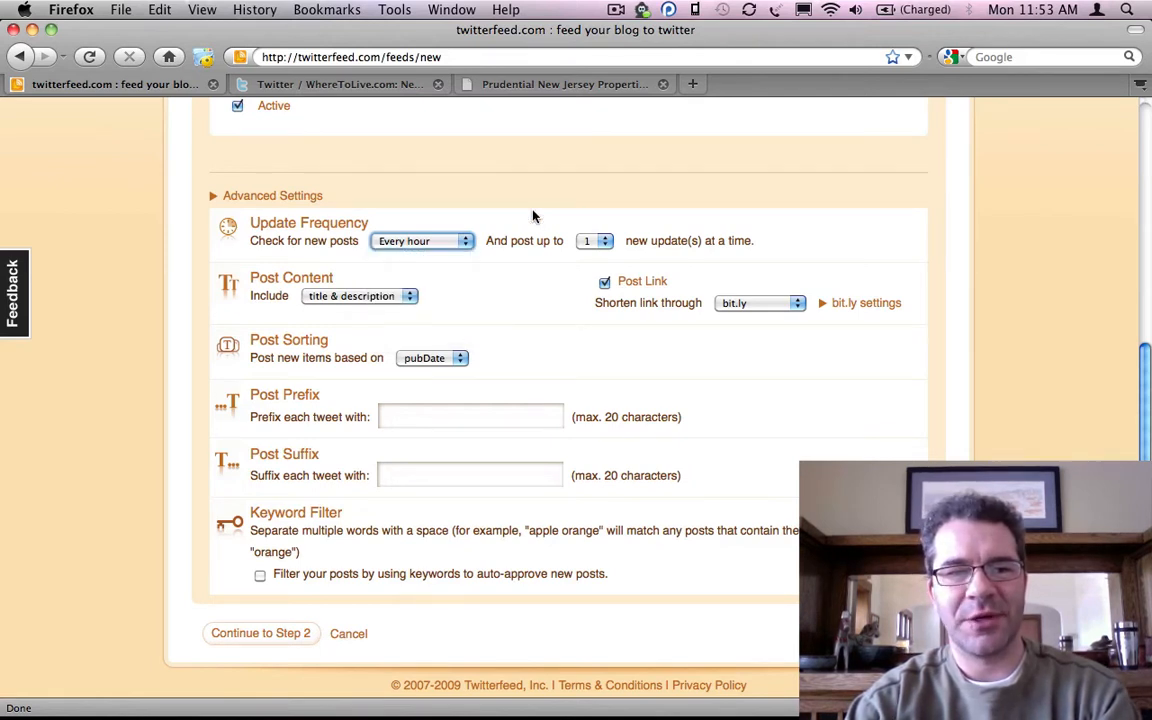
left_click(603, 244)
left_click(603, 246)
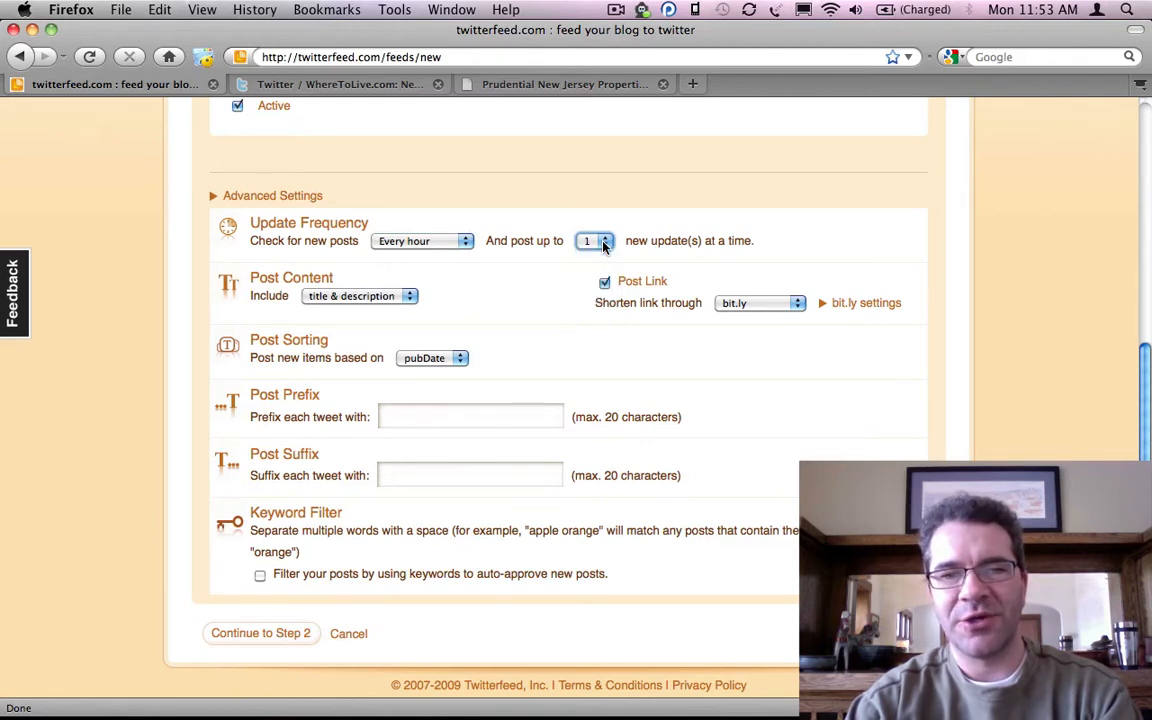
left_click(639, 215)
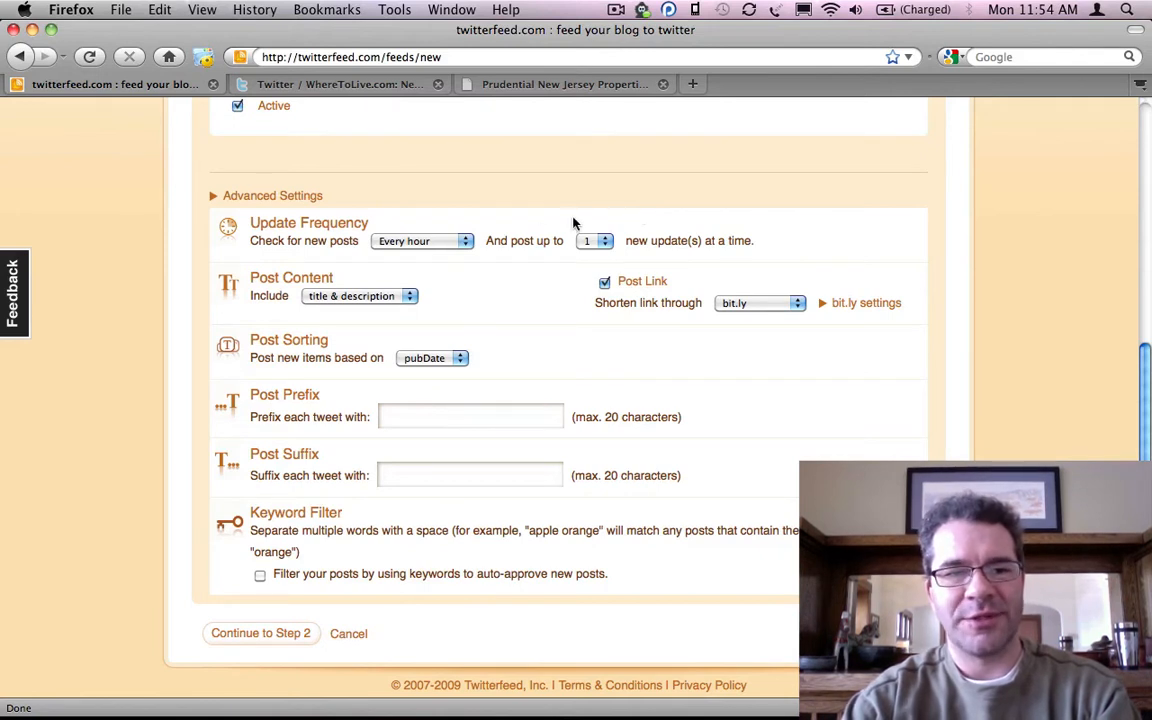
Set the post content to include the title only and shorten the post link through bit.ly
left_click(337, 297)
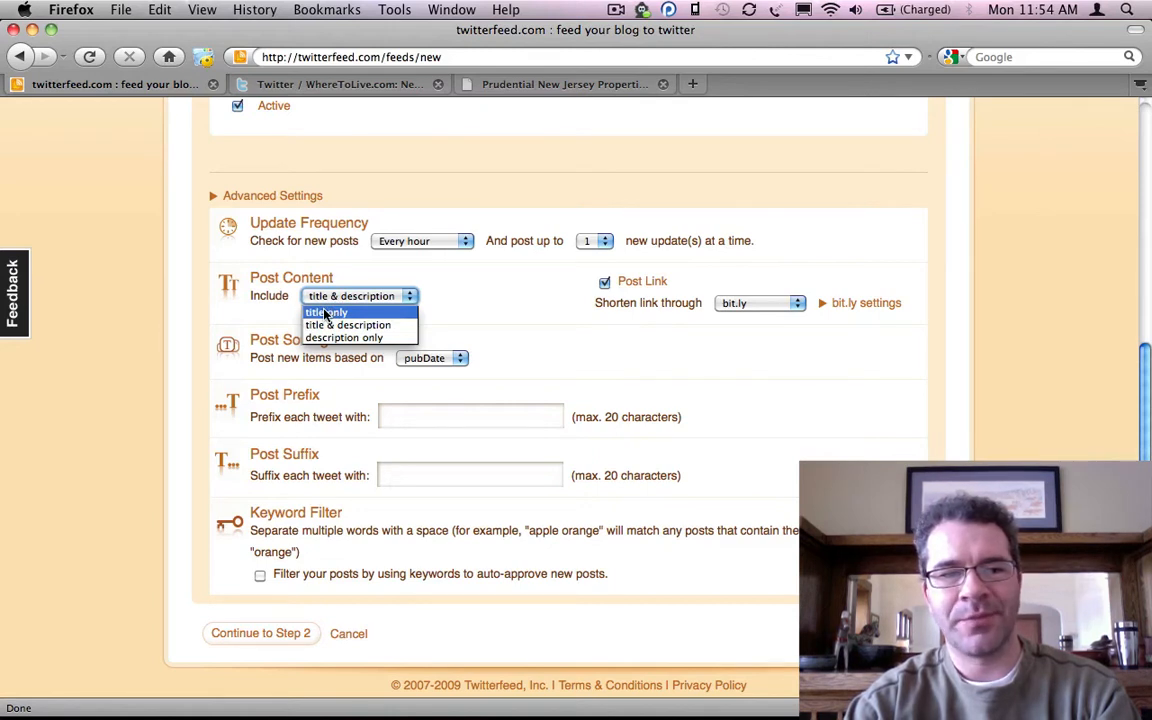
left_click(325, 313)
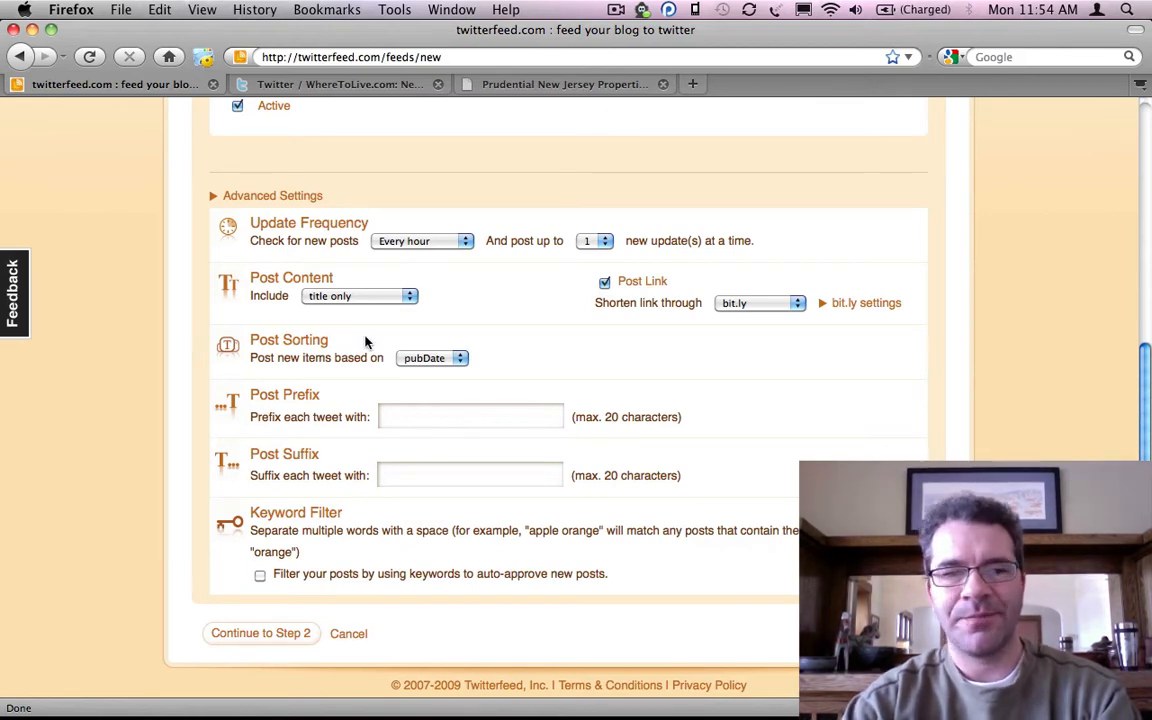
left_click(748, 304)
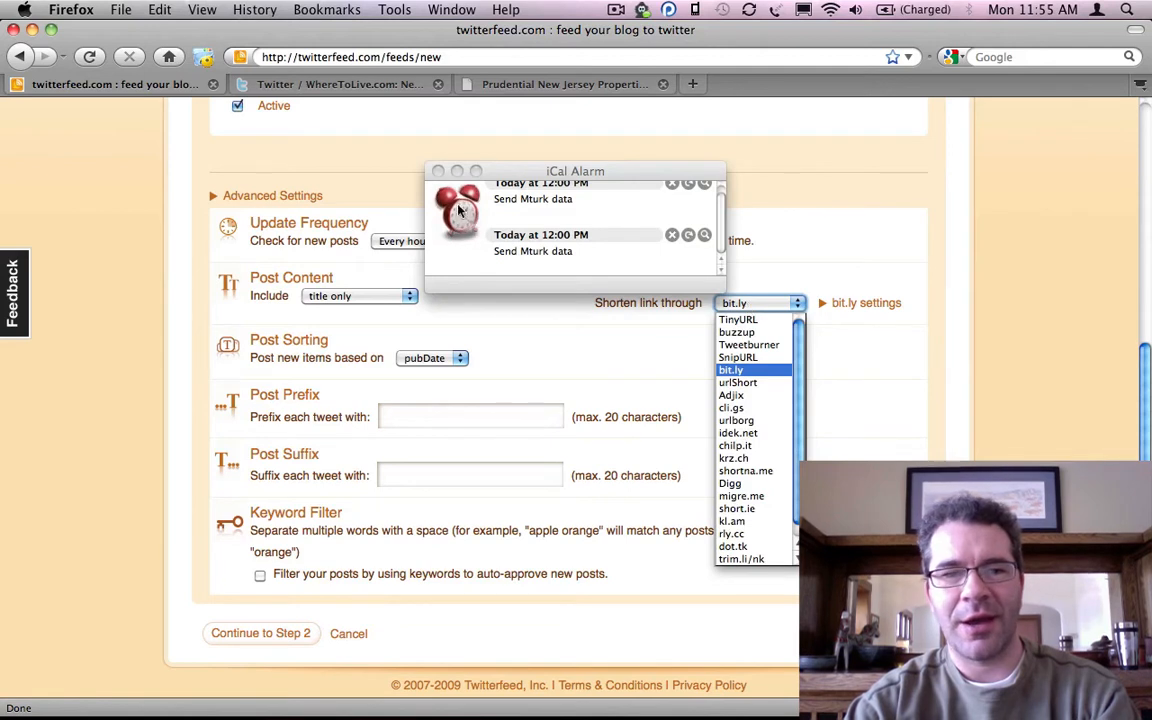
left_click(437, 173)
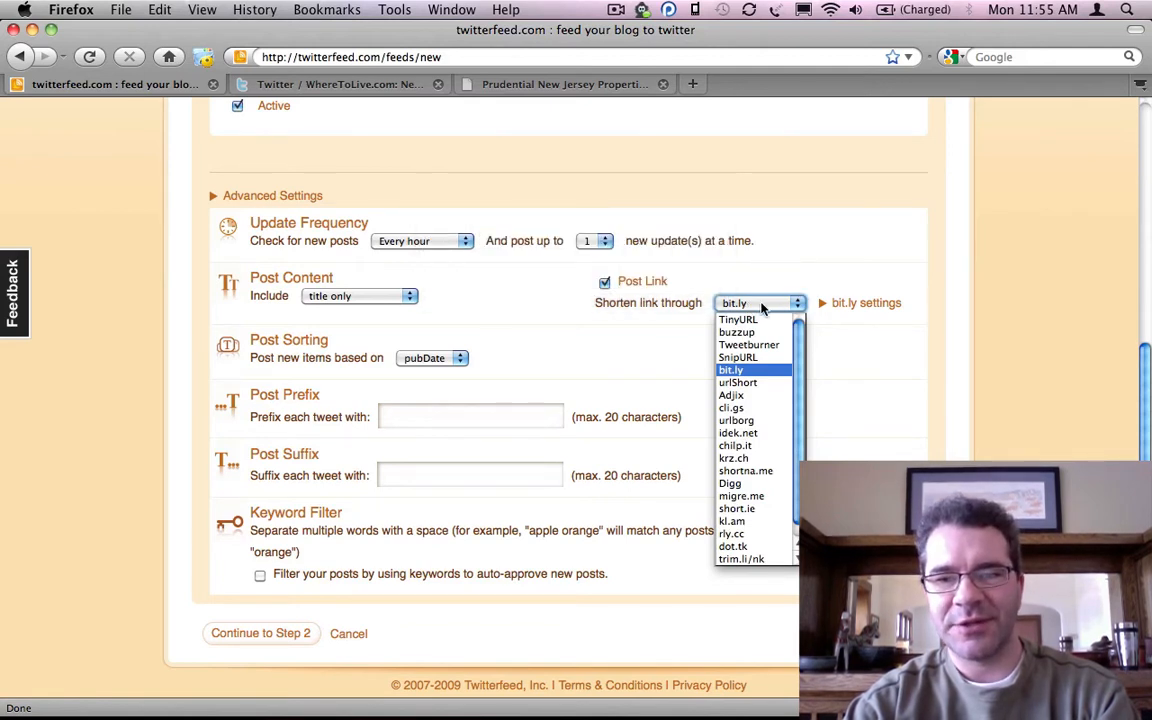
left_click(742, 375)
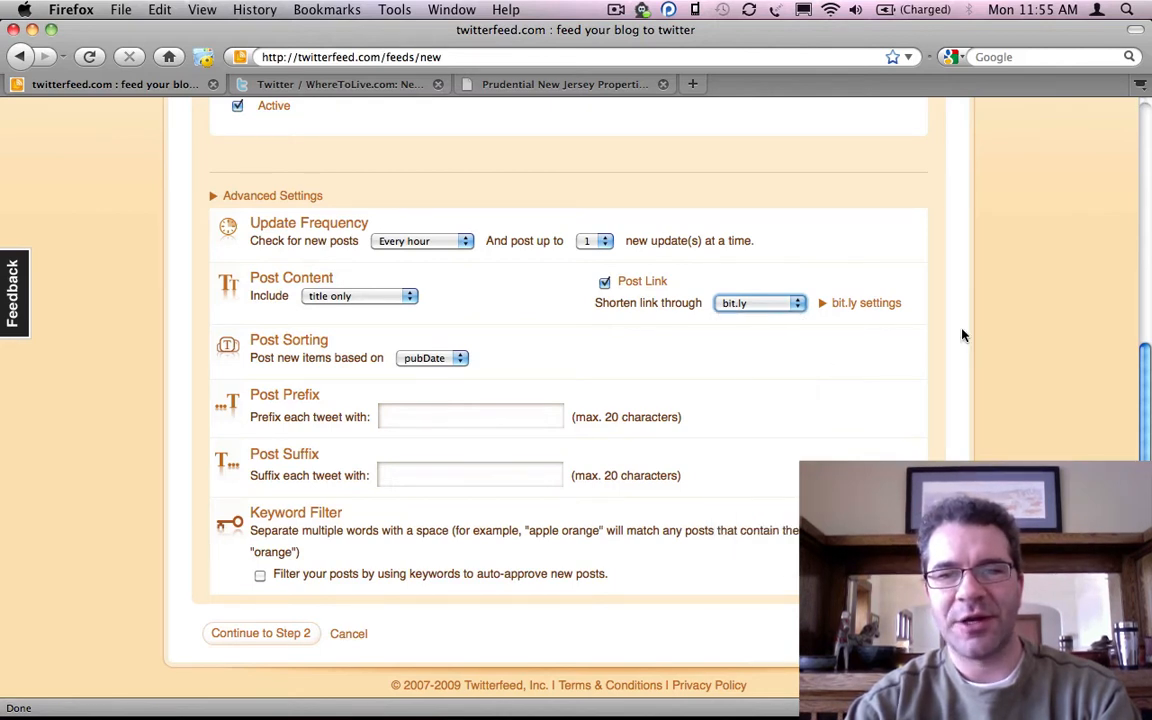
View the API login and API key fields of the bit.ly settings and hide them again
left_click(893, 309)
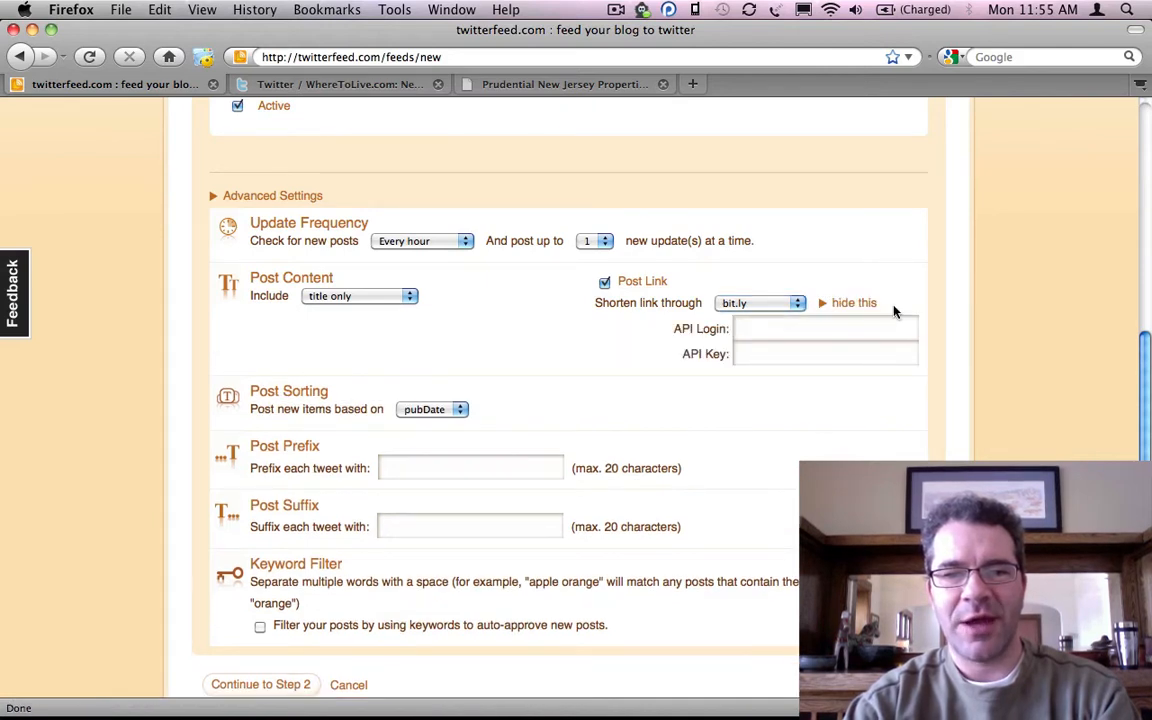
left_click(757, 334)
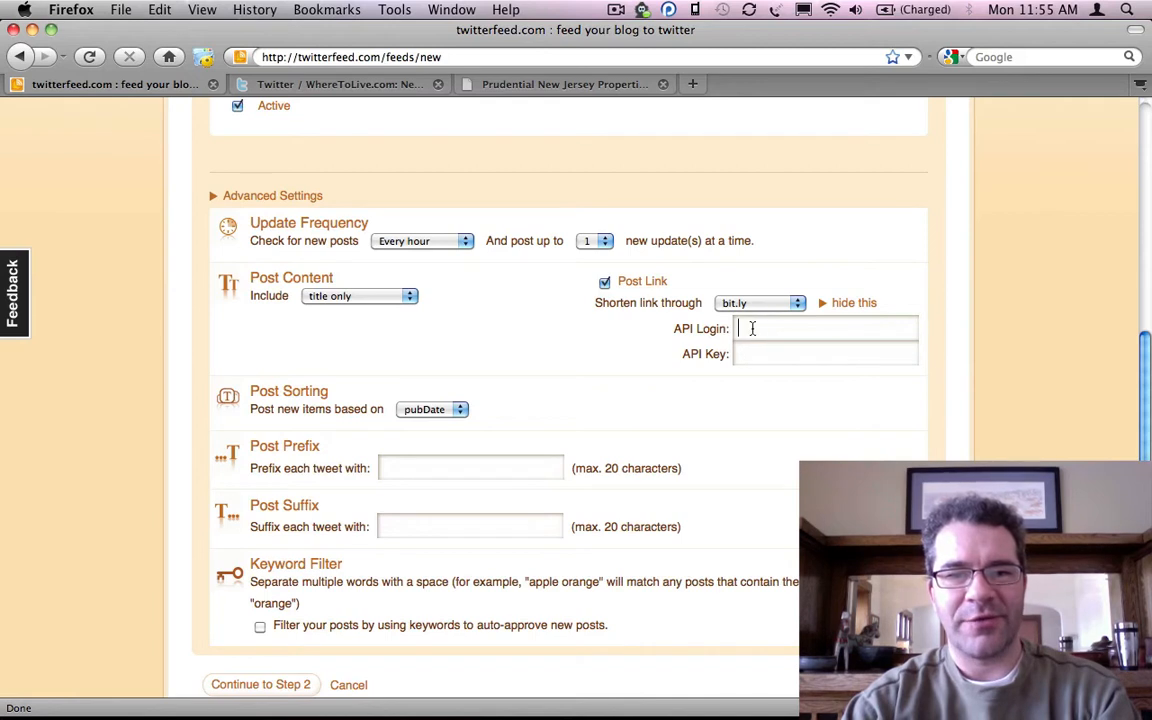
left_click(391, 471)
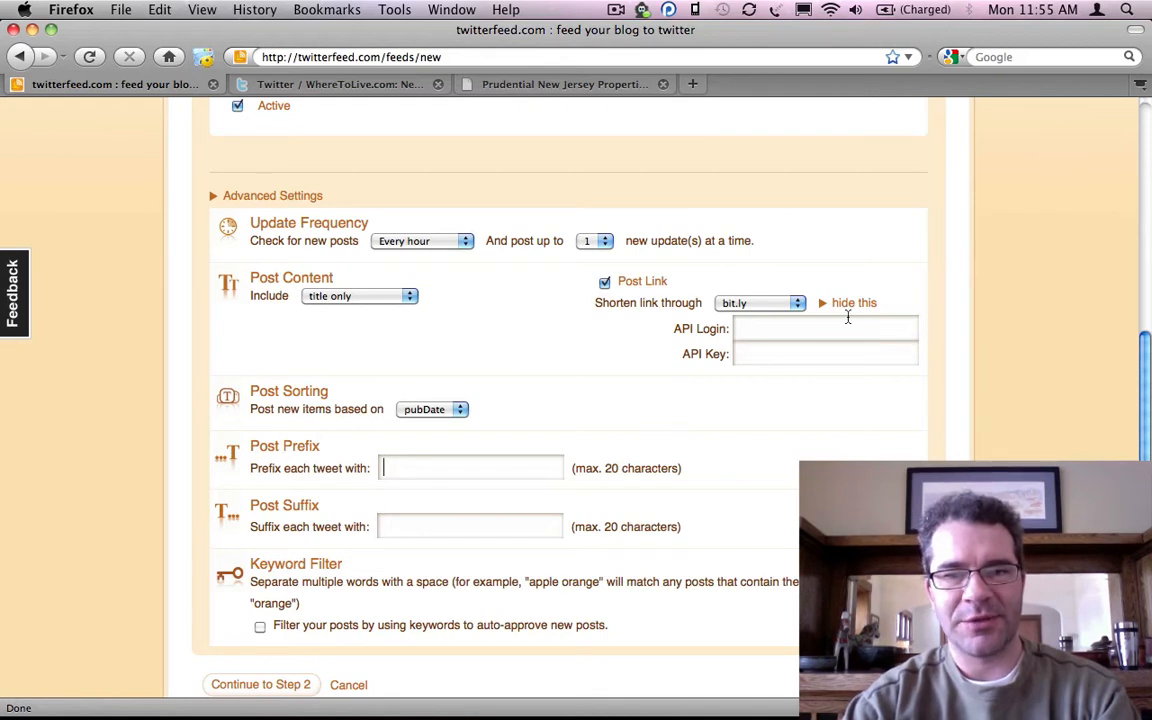
left_click(865, 311)
left_click(865, 311)
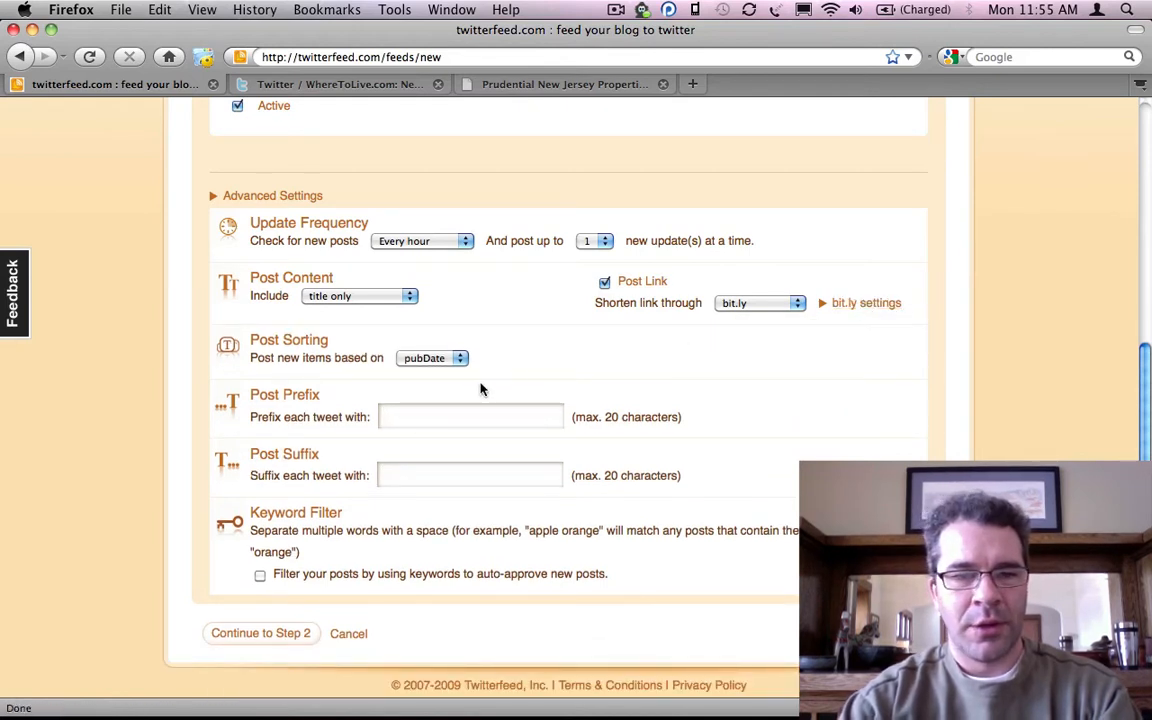
Set the post prefix for each tweet to "New Post:"
left_click(447, 418)
key("Down")
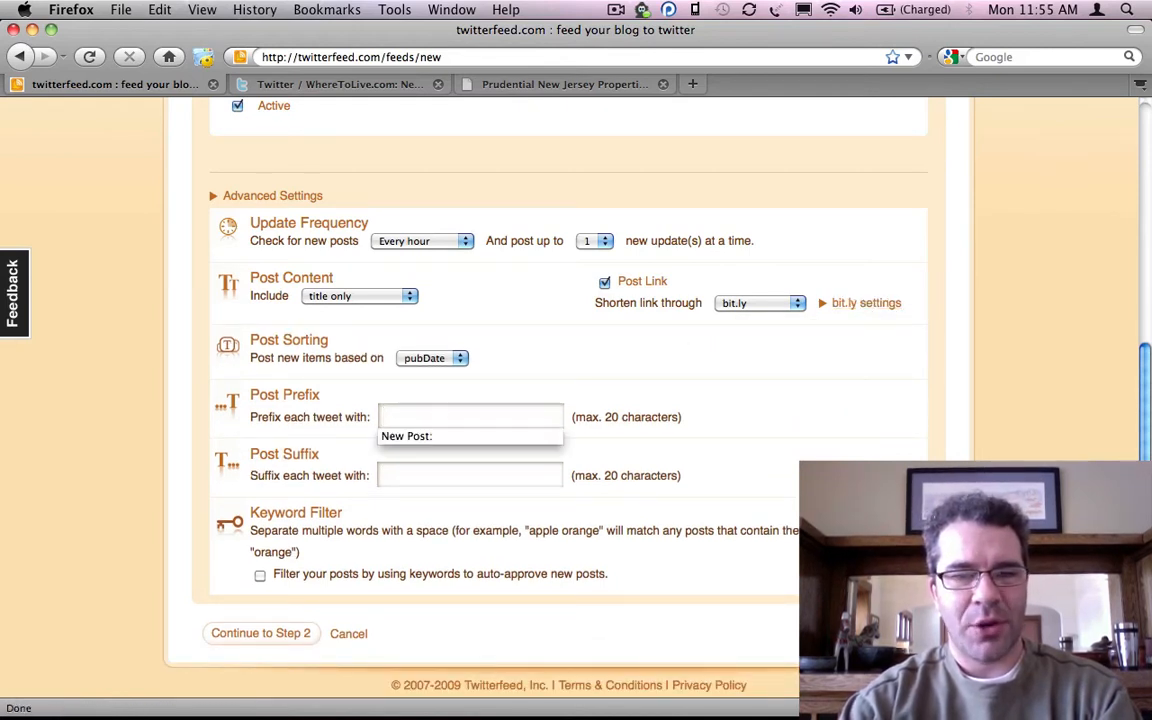
key("Down")
key("Return")
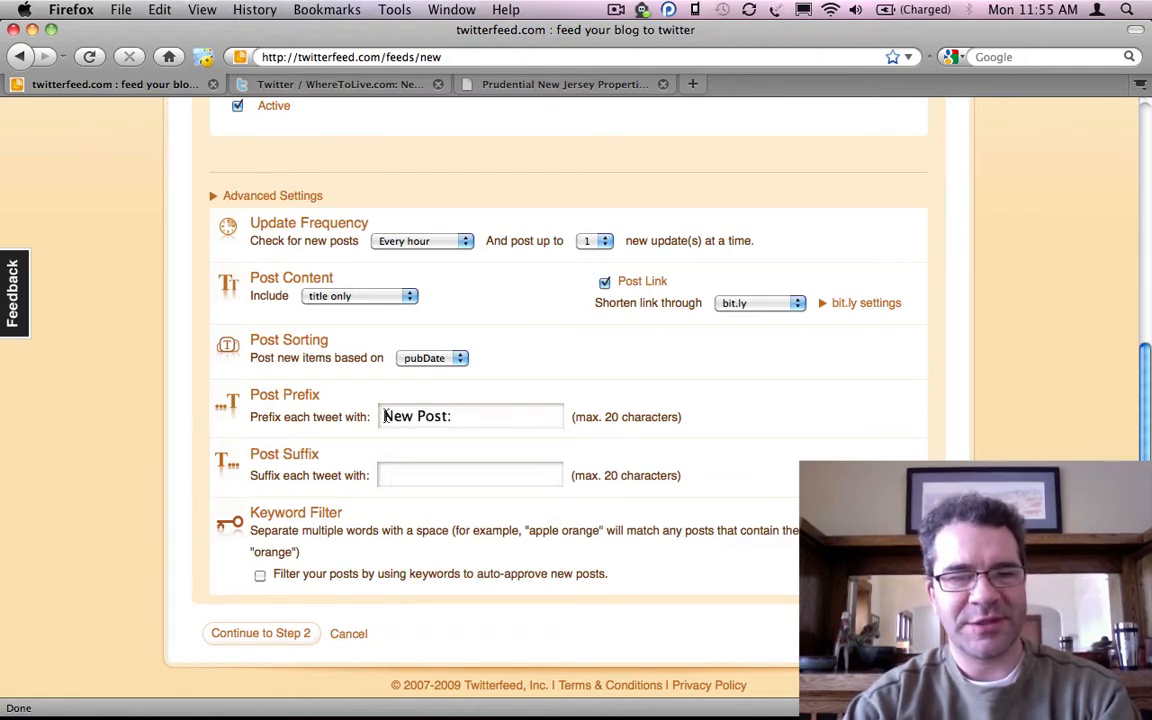
left_click_drag(382, 416, 448, 427)
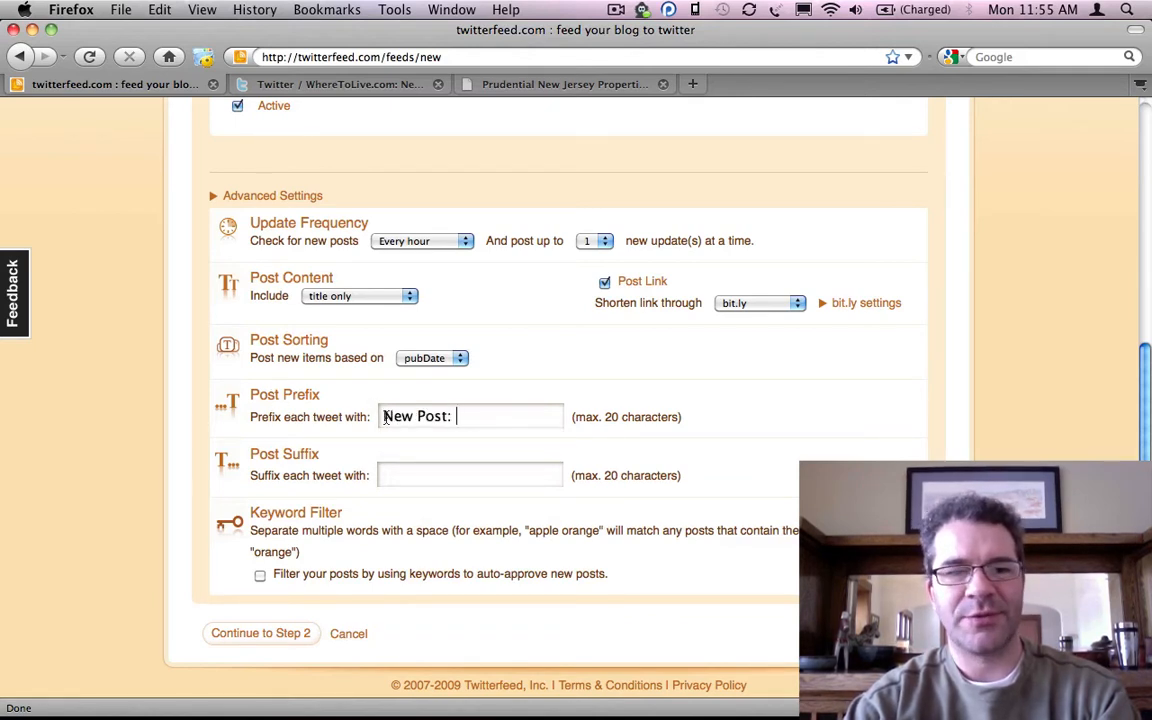
left_click(469, 419)
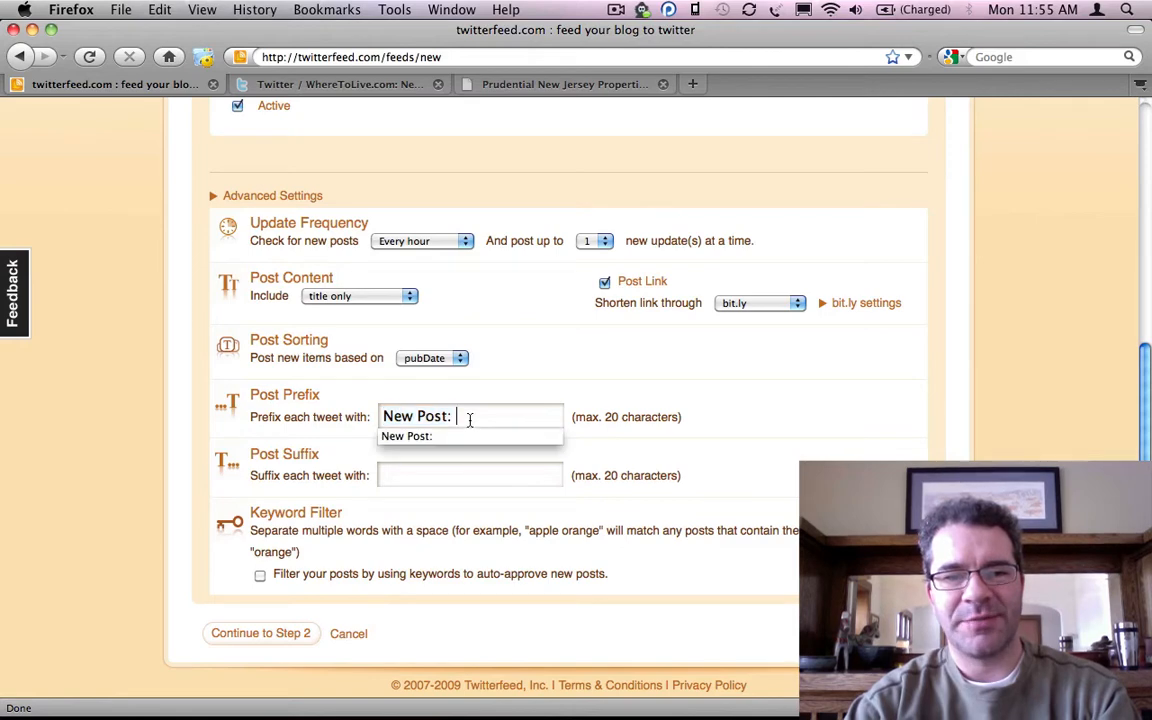
key("Escape")
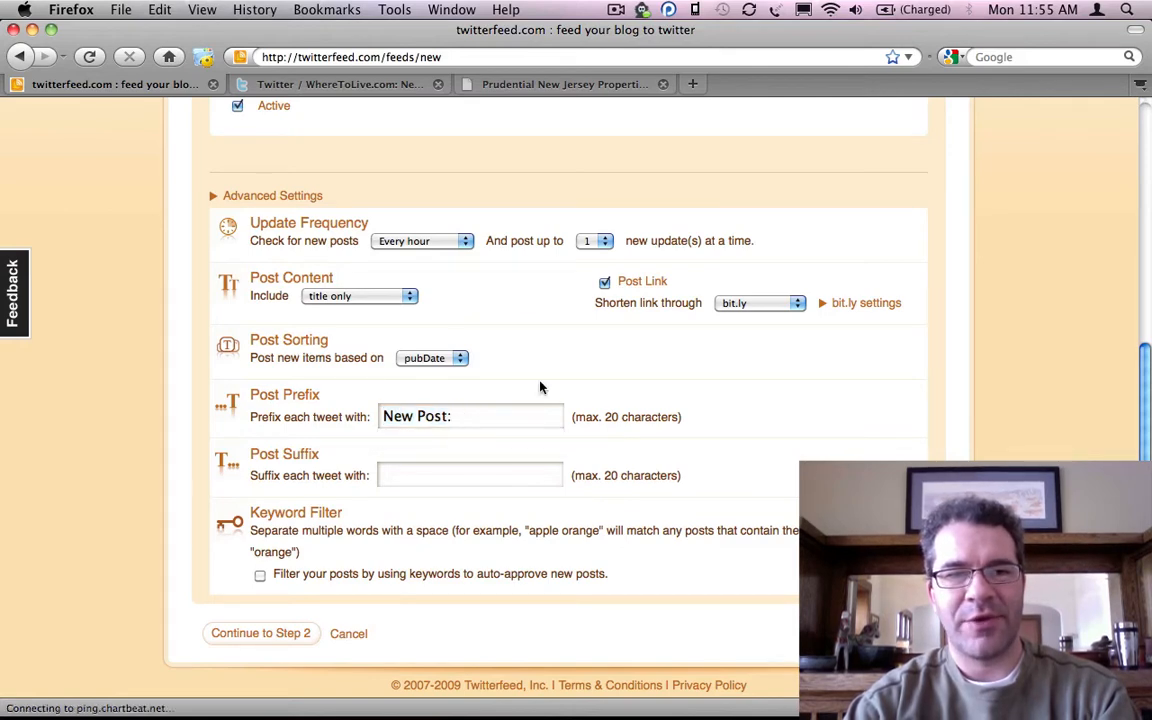
Compare the post prefix setting with the "New Post:" wording in the sample WhereToLive.com tweet on Twitter, and return to the feed form
left_click(346, 84)
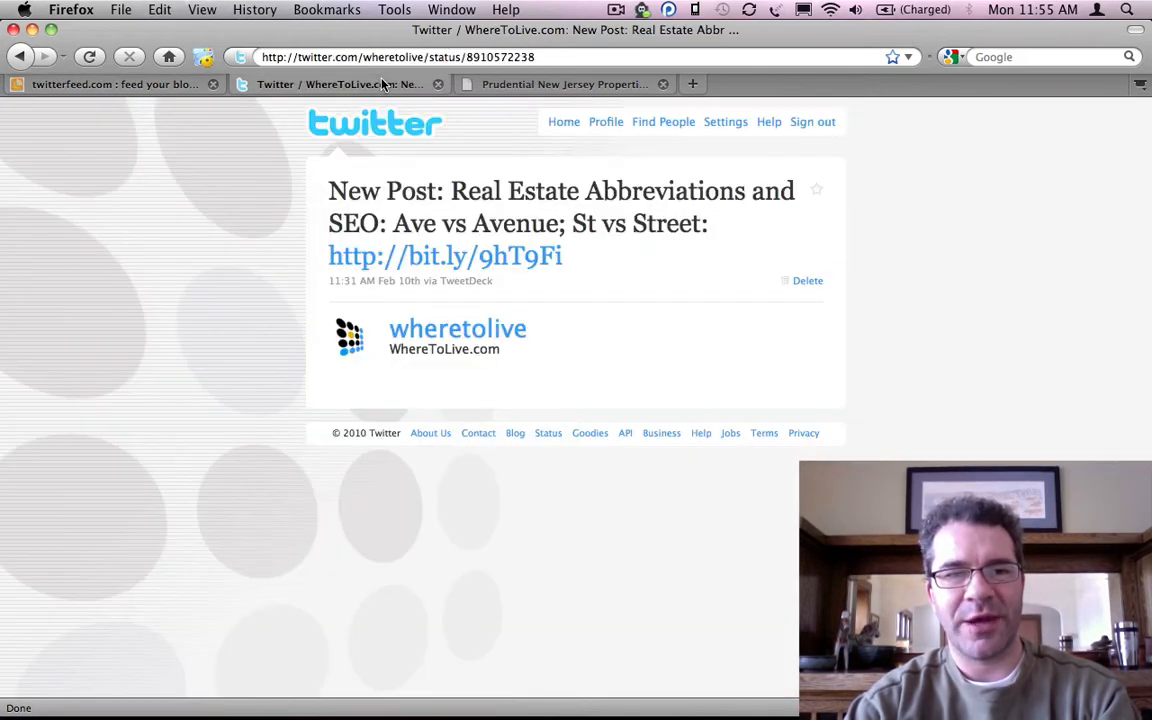
left_click_drag(298, 163, 455, 200)
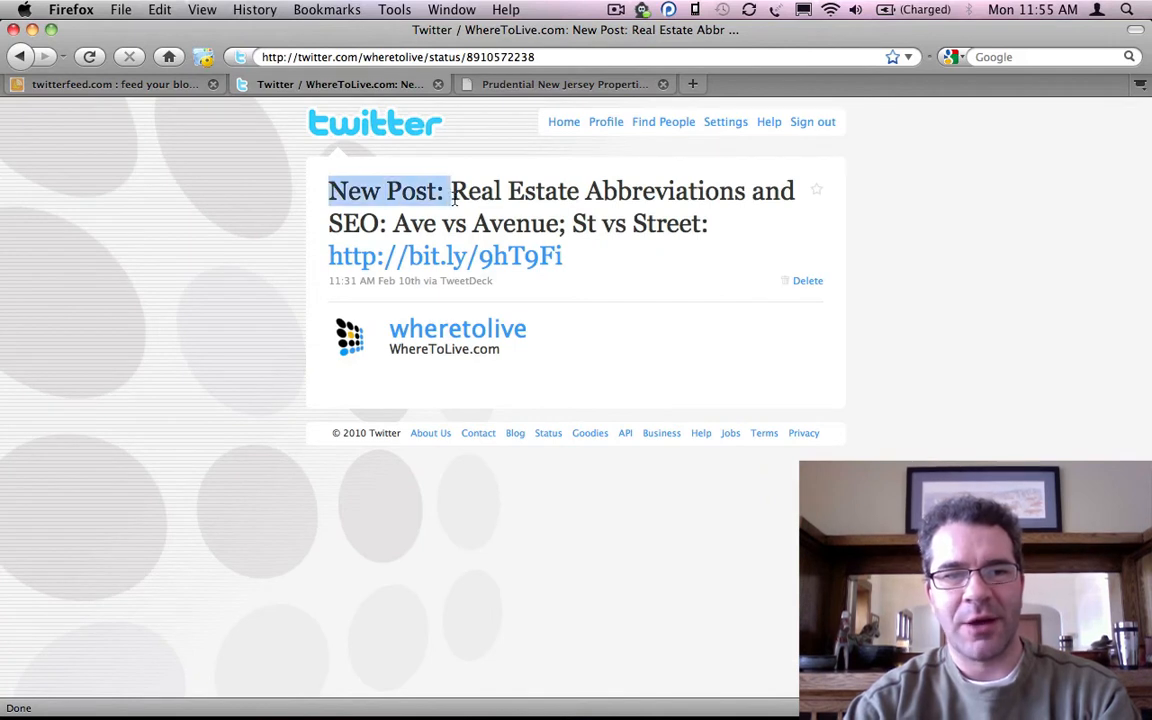
left_click(455, 200)
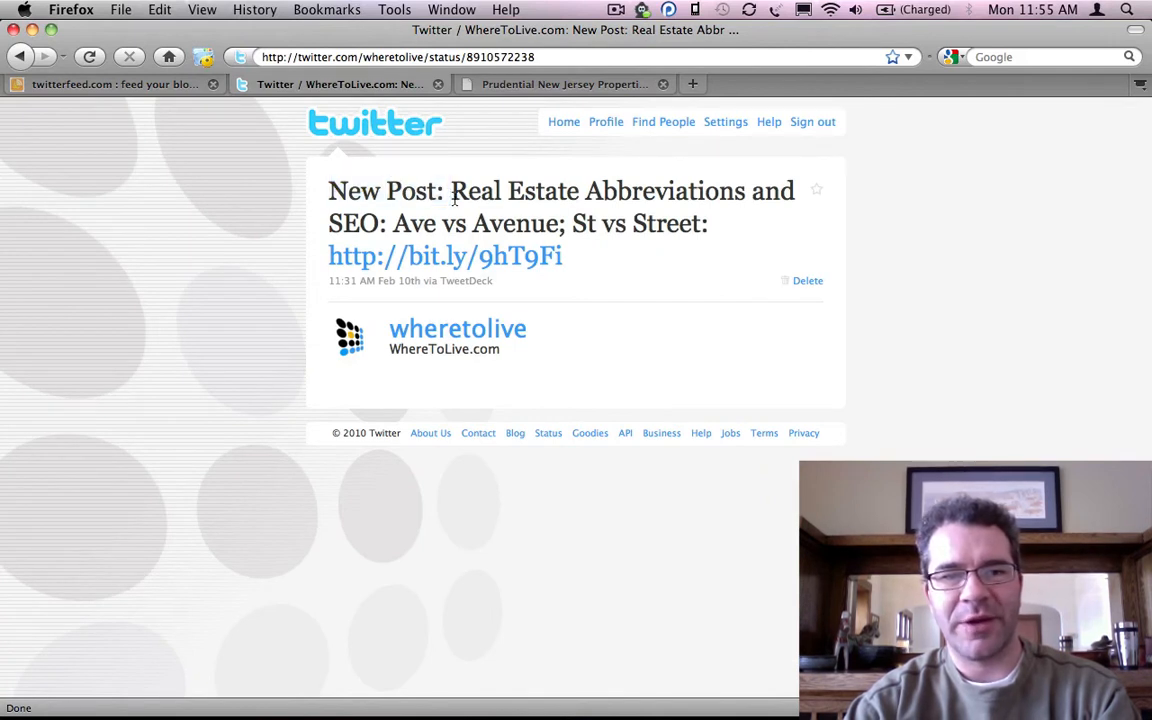
left_click(143, 86)
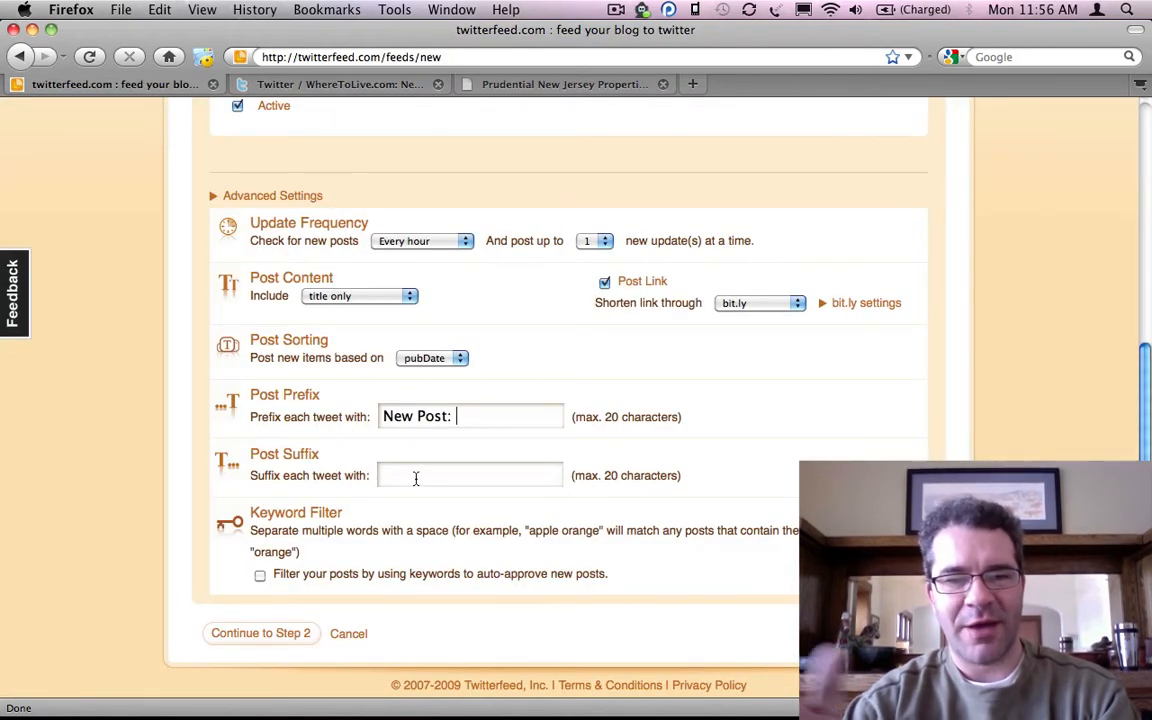
left_click(470, 415)
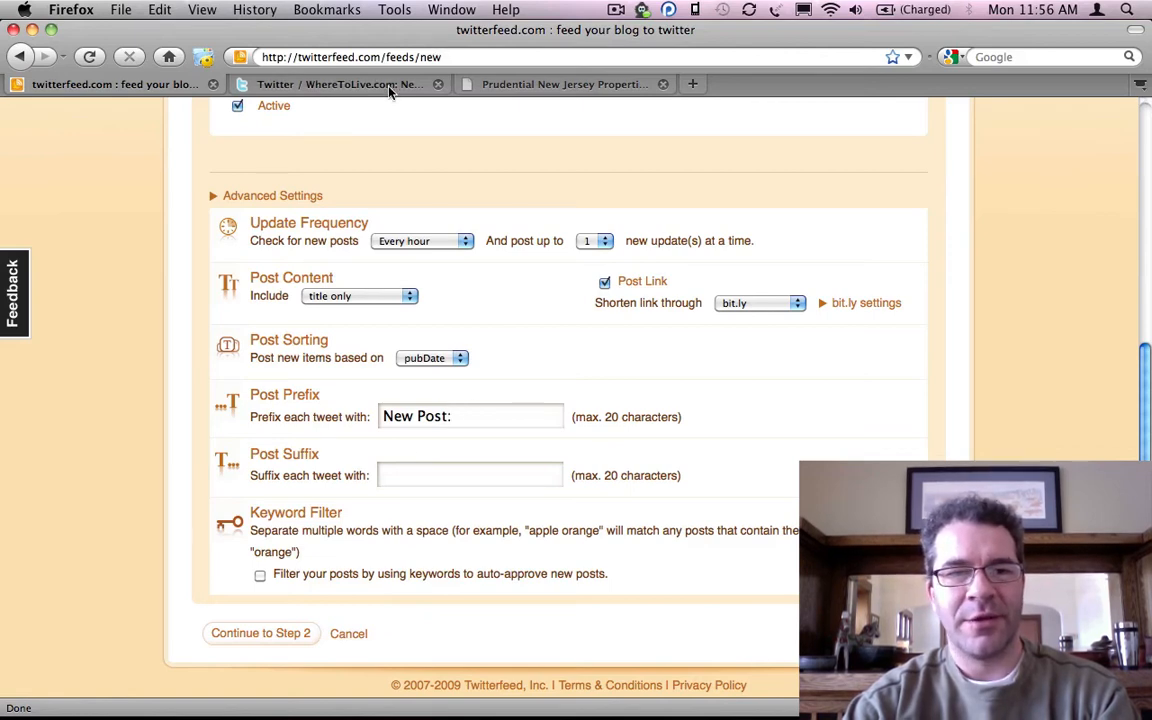
left_click(349, 82)
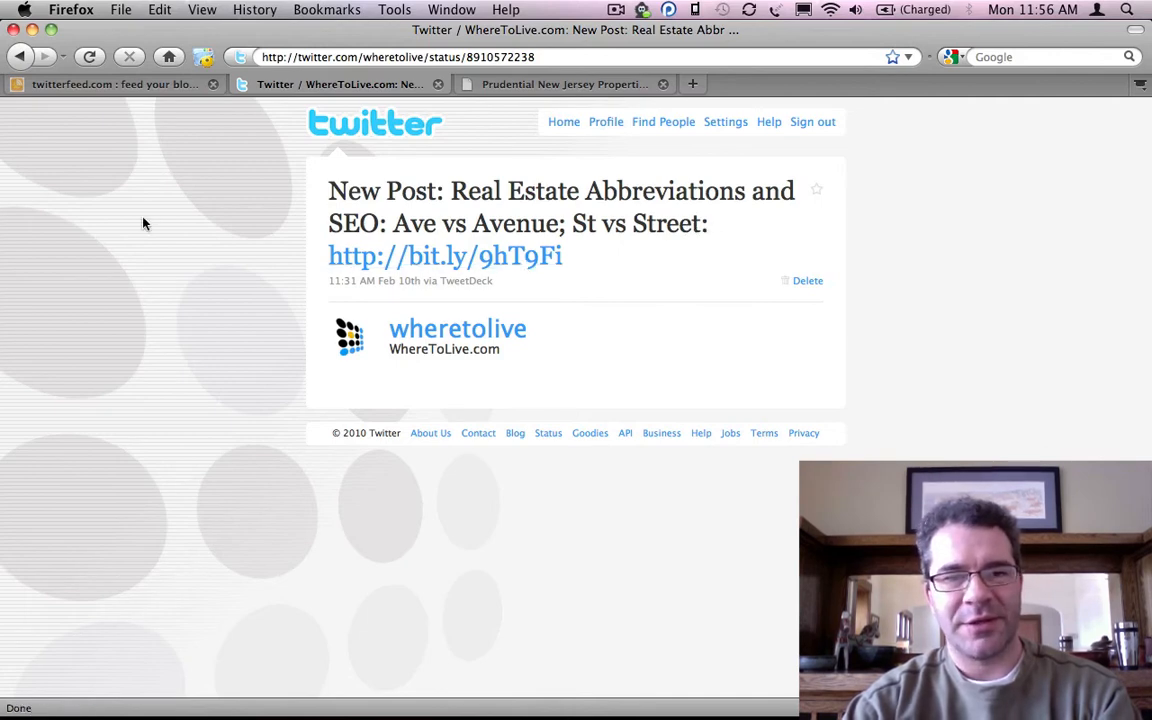
left_click(137, 88)
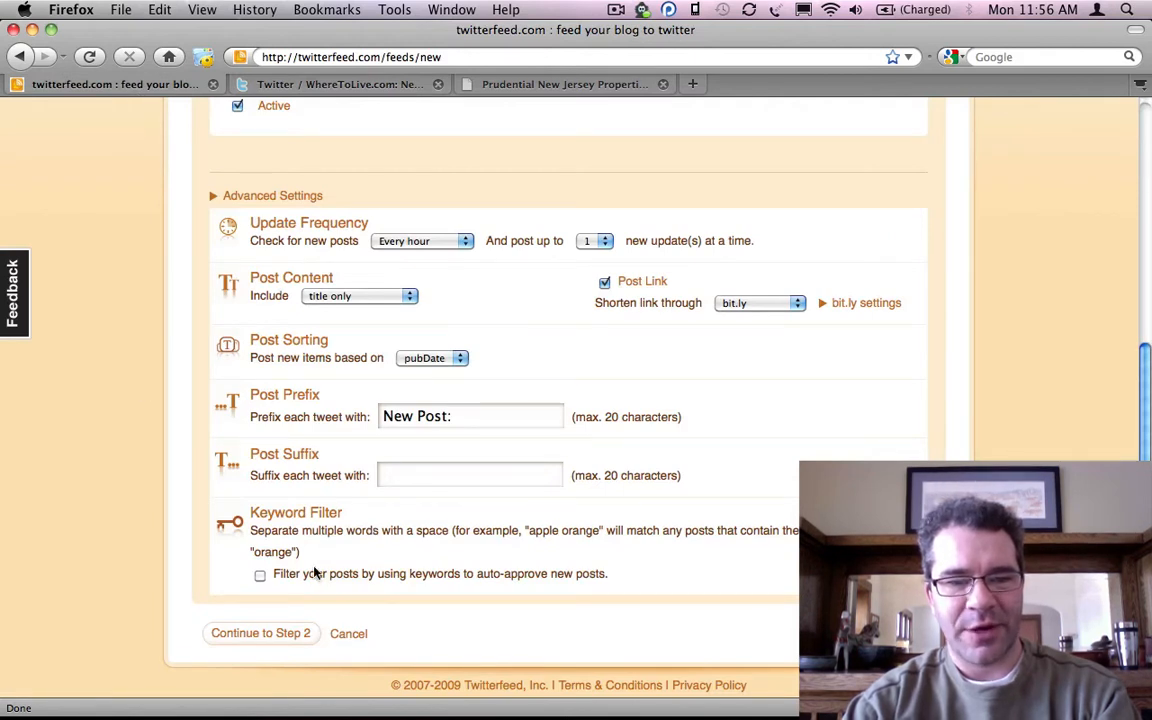
Create the feed with its current settings and choose Twitter as the publishing service to configure
left_click(279, 634)
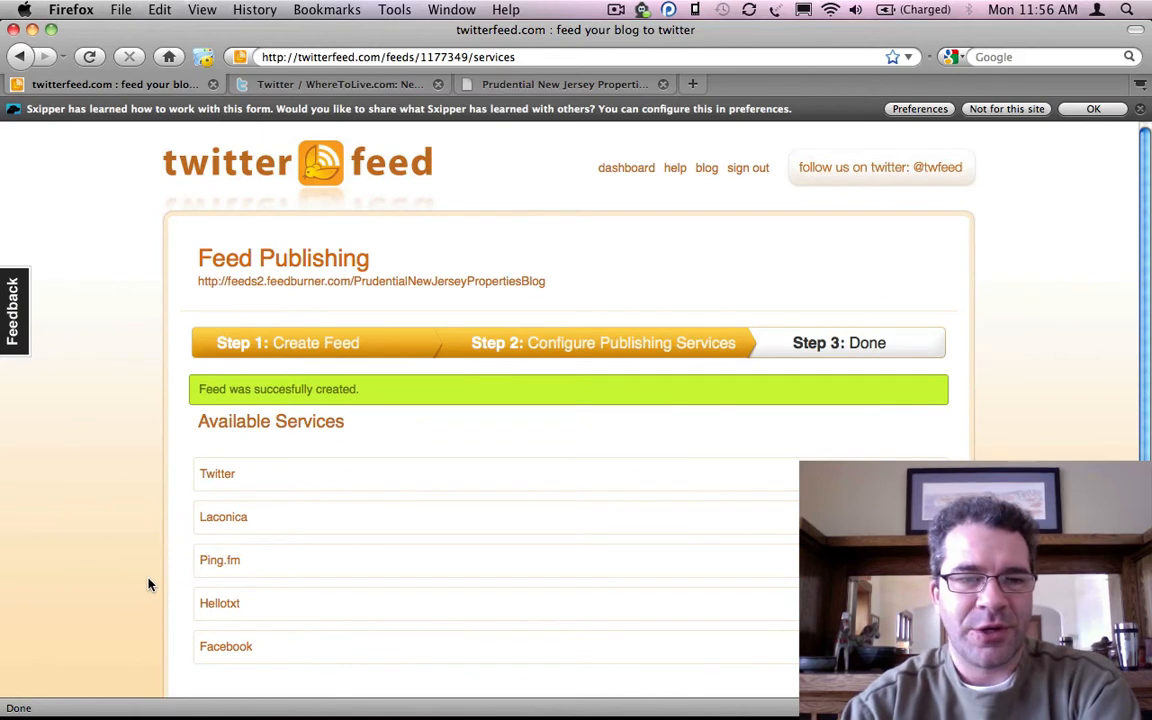
scroll(148, 585, "down", 1)
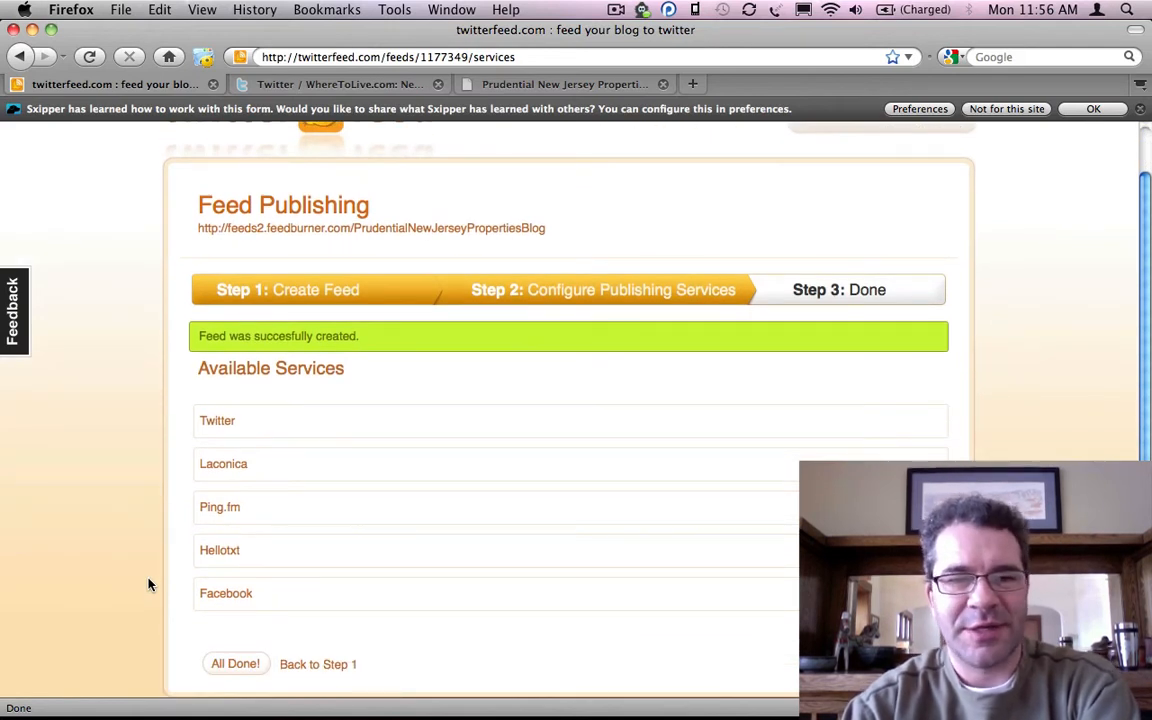
scroll(148, 585, "down", 1)
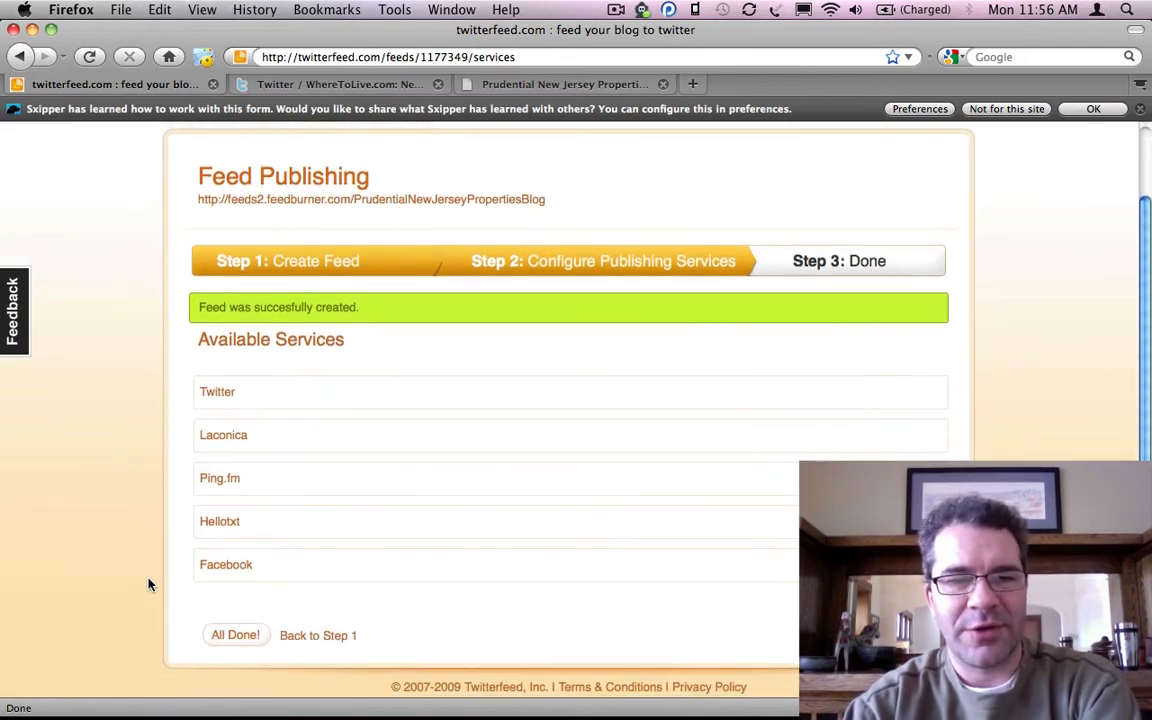
left_click(222, 393)
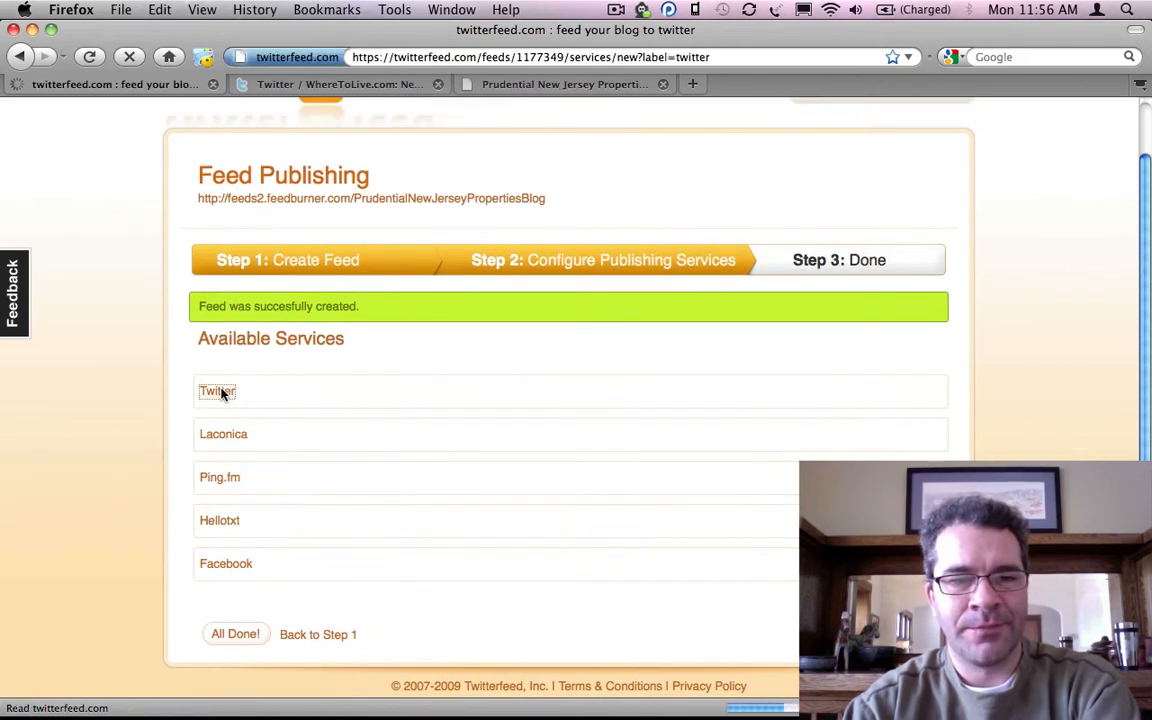
Set the campaign UTM tag of the new Twitter service to "BlogPosts"
scroll(141, 438, "down", 3)
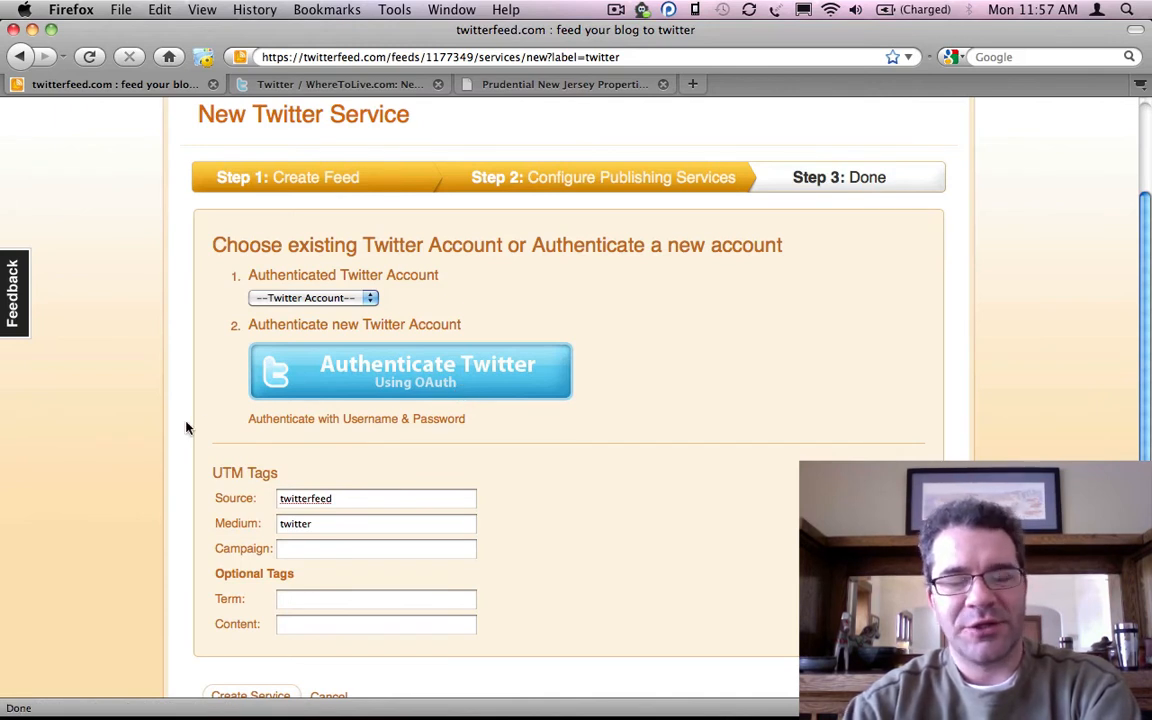
scroll(186, 428, "down", 1)
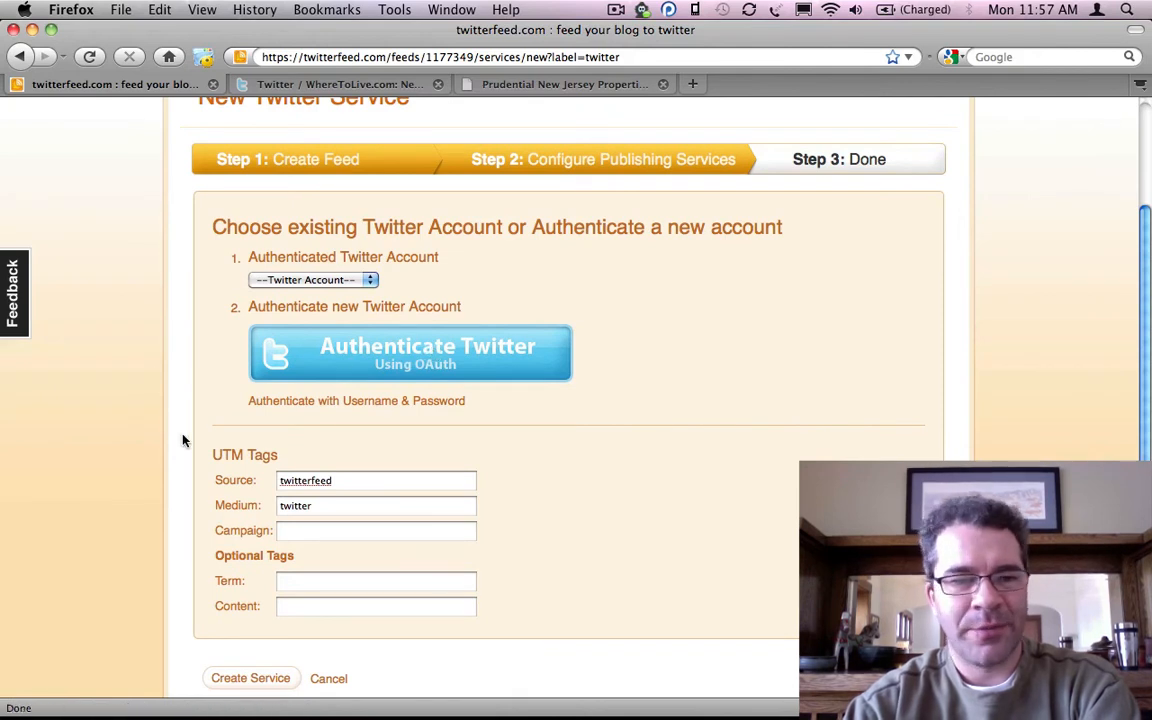
scroll(183, 438, "down", 2)
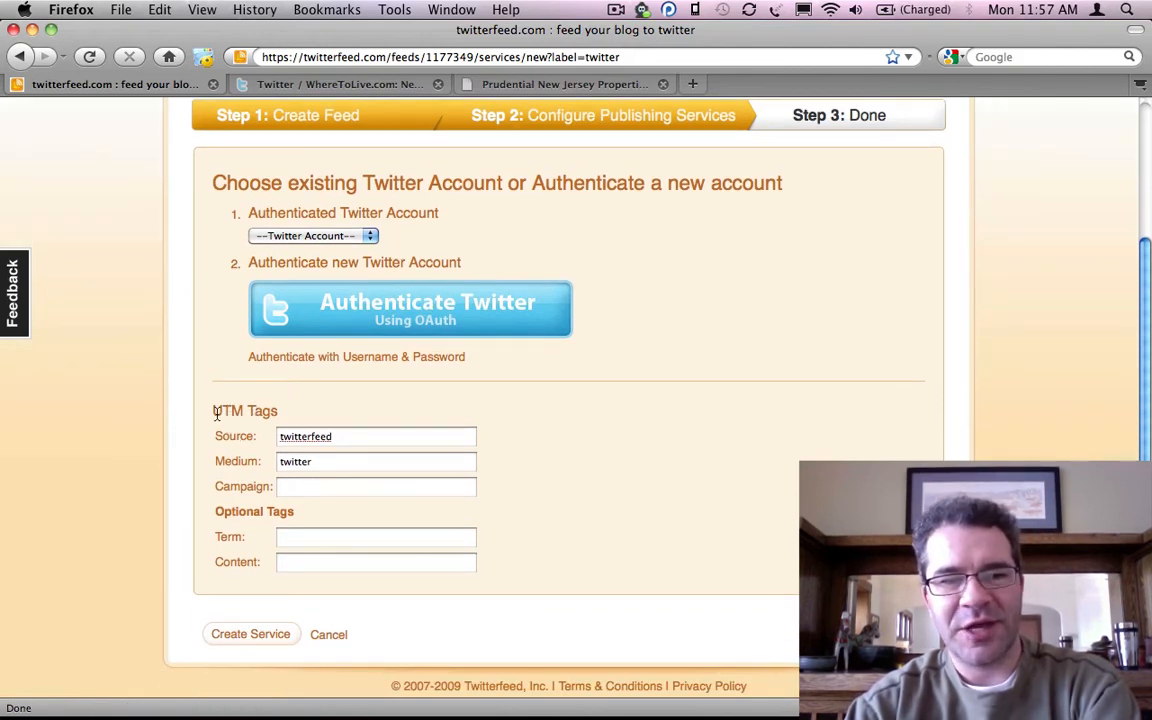
left_click_drag(216, 413, 278, 414)
left_click(278, 415)
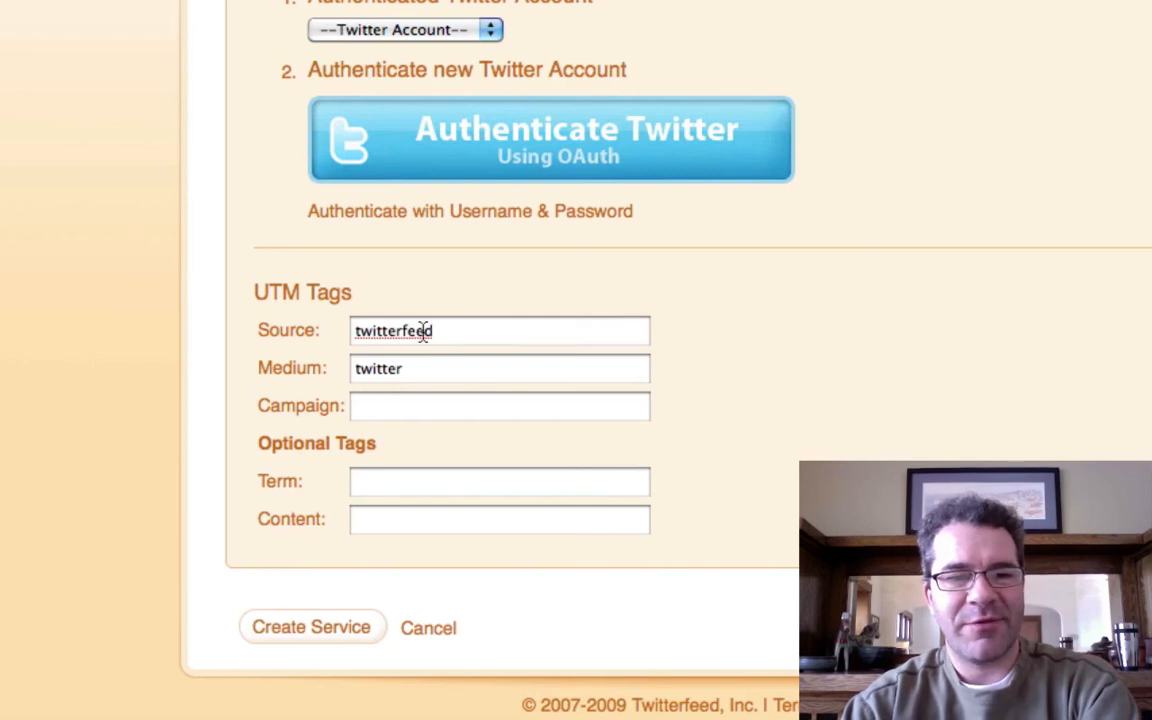
left_click(390, 407)
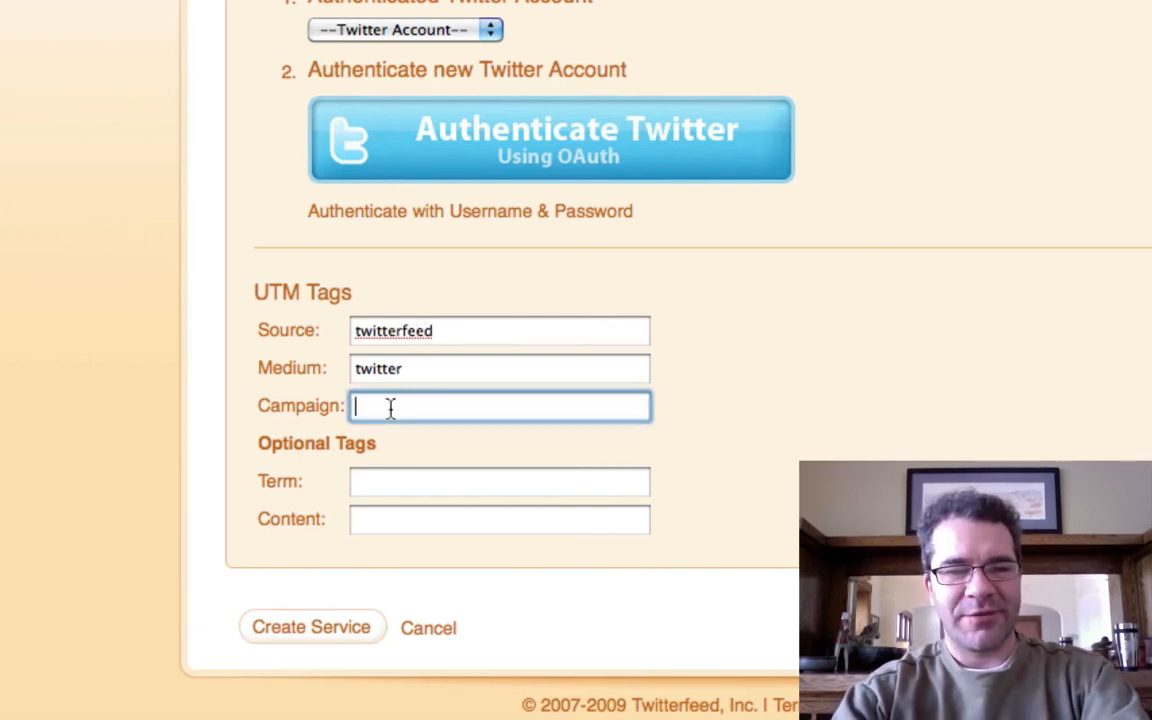
type("Post")
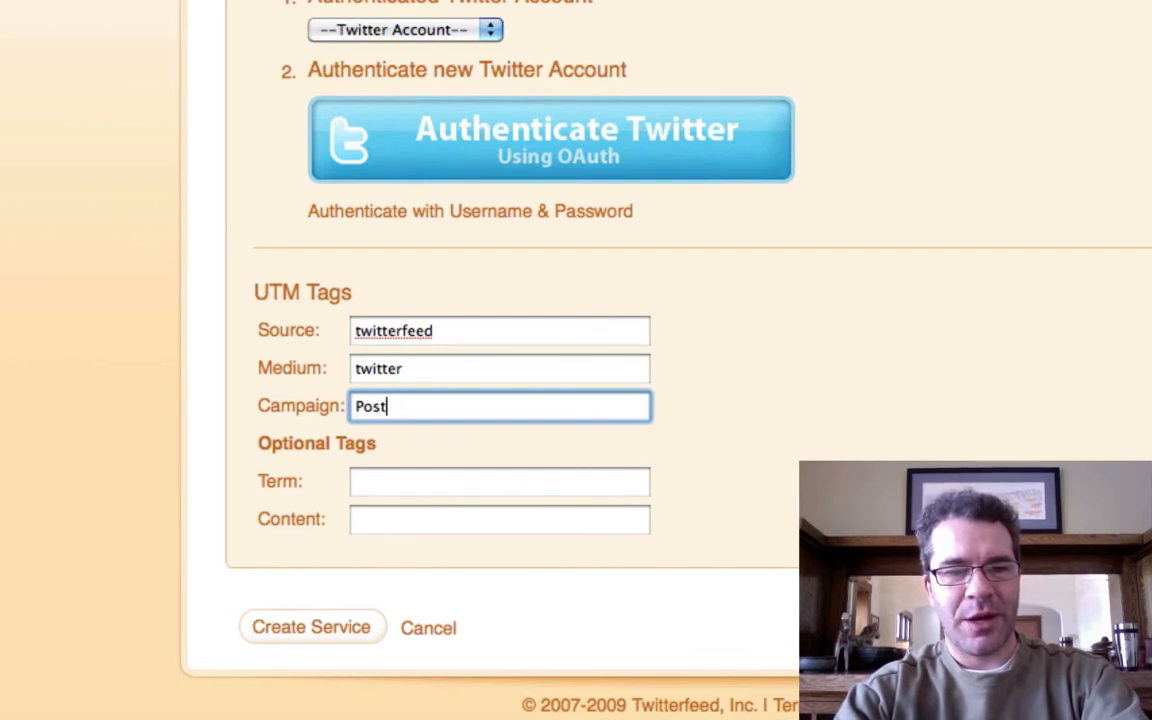
key("BackSpace")
key("BackSpace")
key("BackSpace")
key("BackSpace")
type("BlogPost")
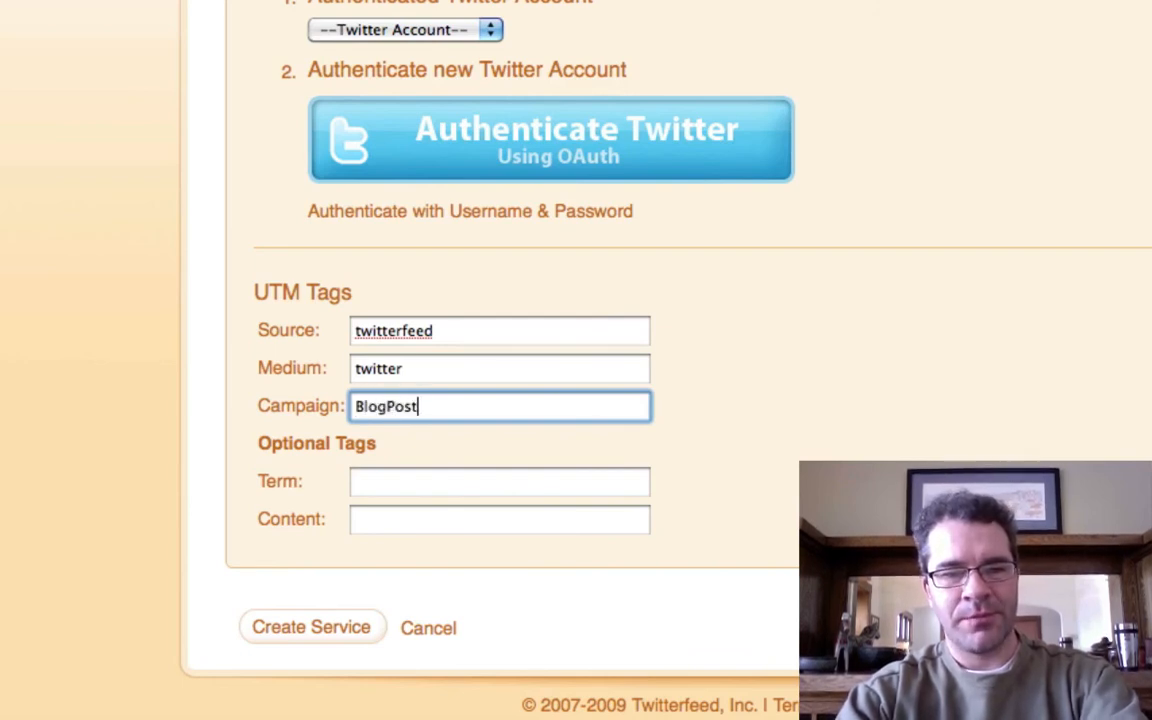
type("s")
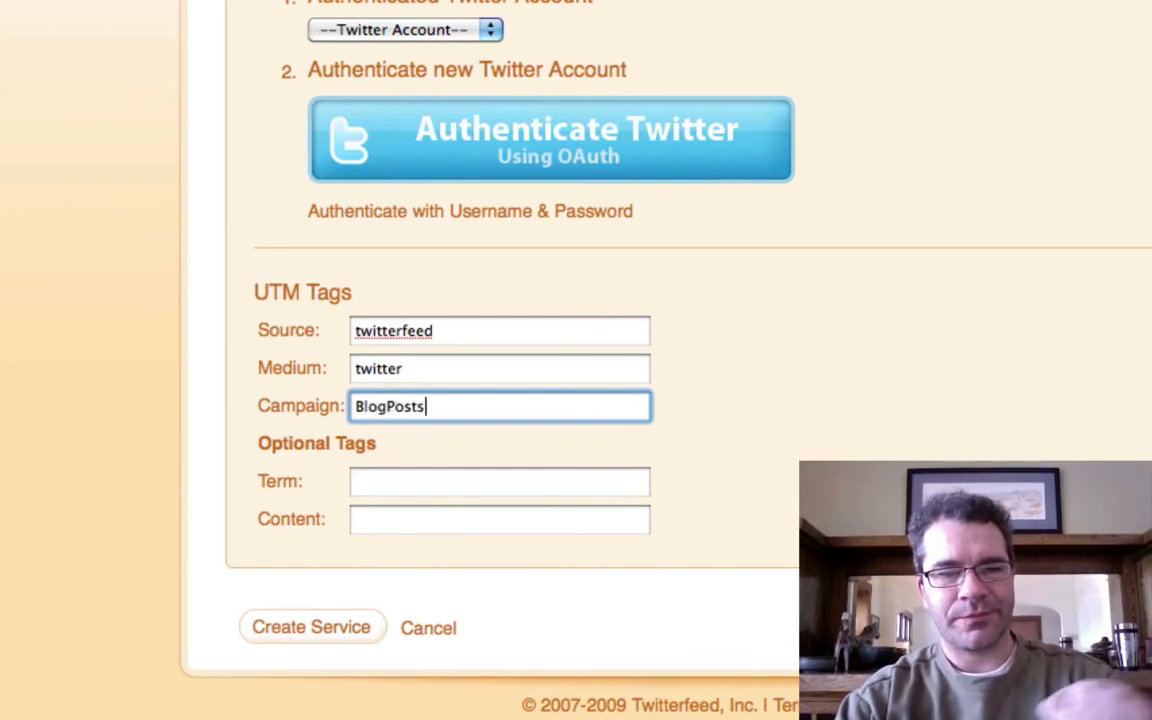
left_click(170, 458)
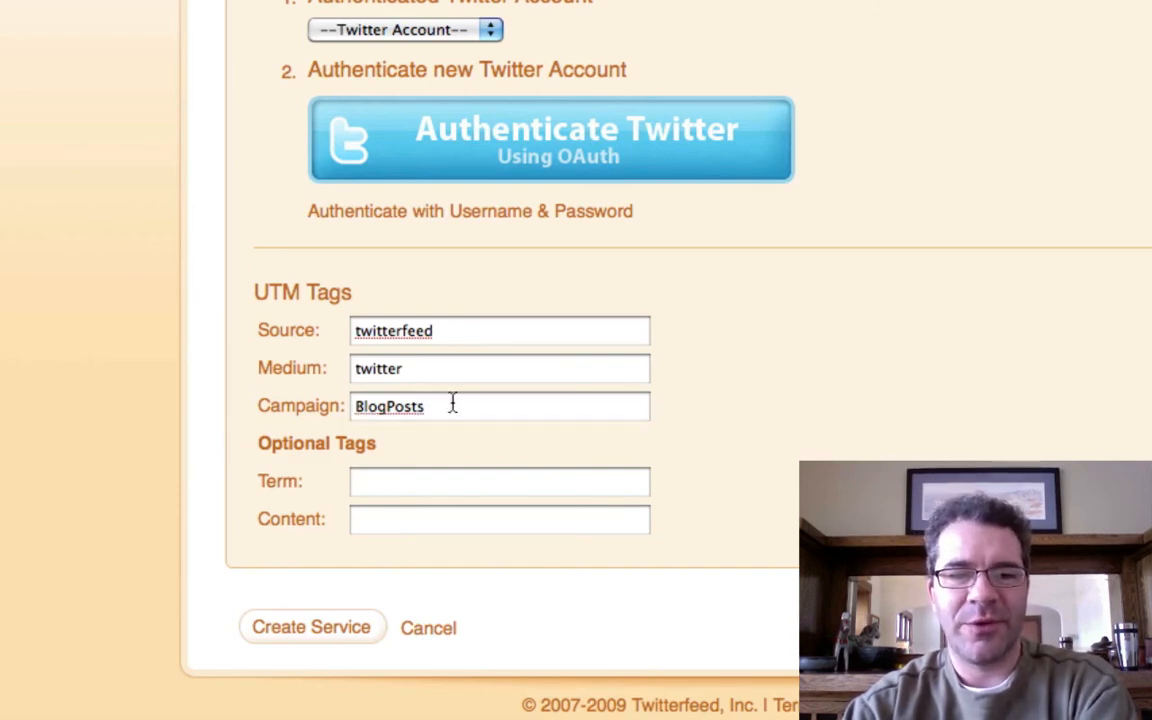